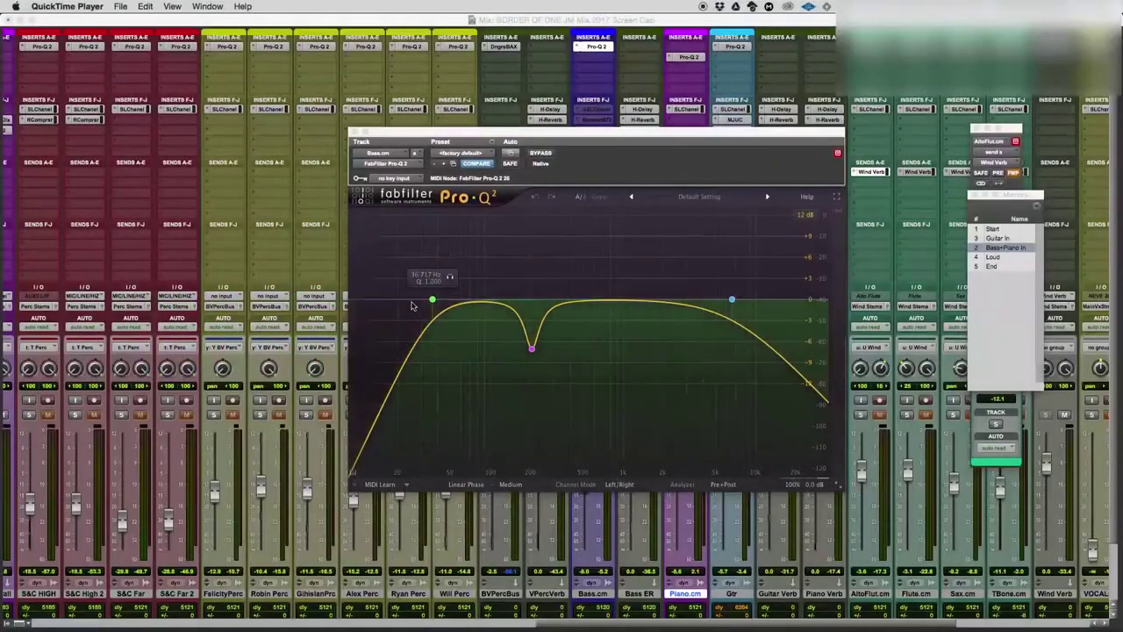
Step: Move the Bass.cm Pro-Q 2 window aside and close it
{"action": "left_click_drag", "start_coordinate": [579, 135], "coordinate": [399, 151]}
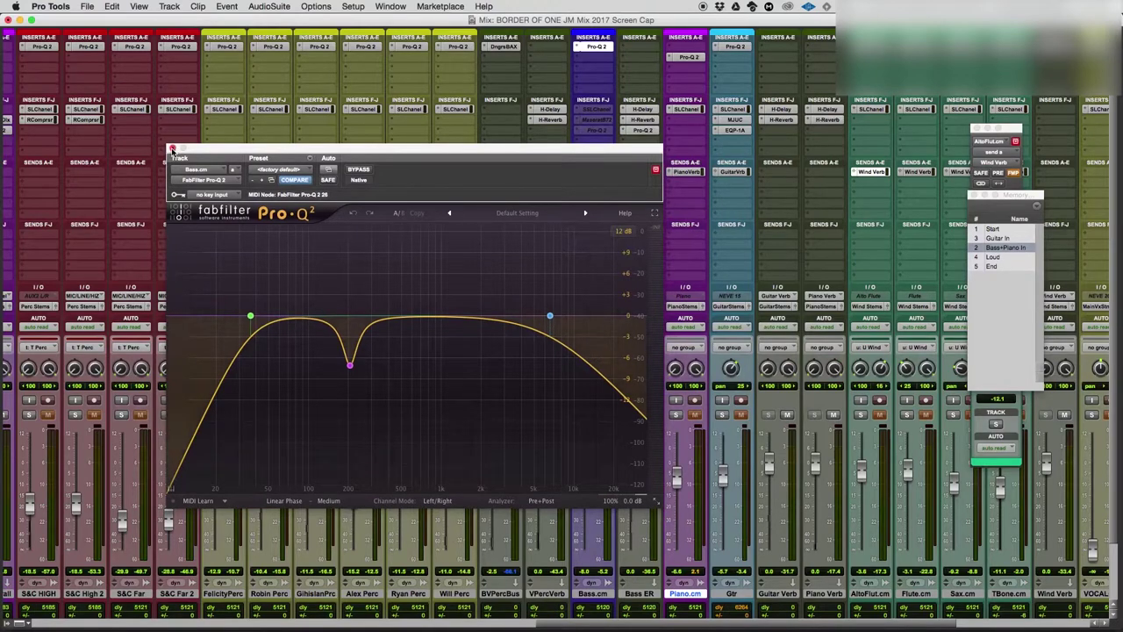
{"action": "left_click", "coordinate": [173, 149]}
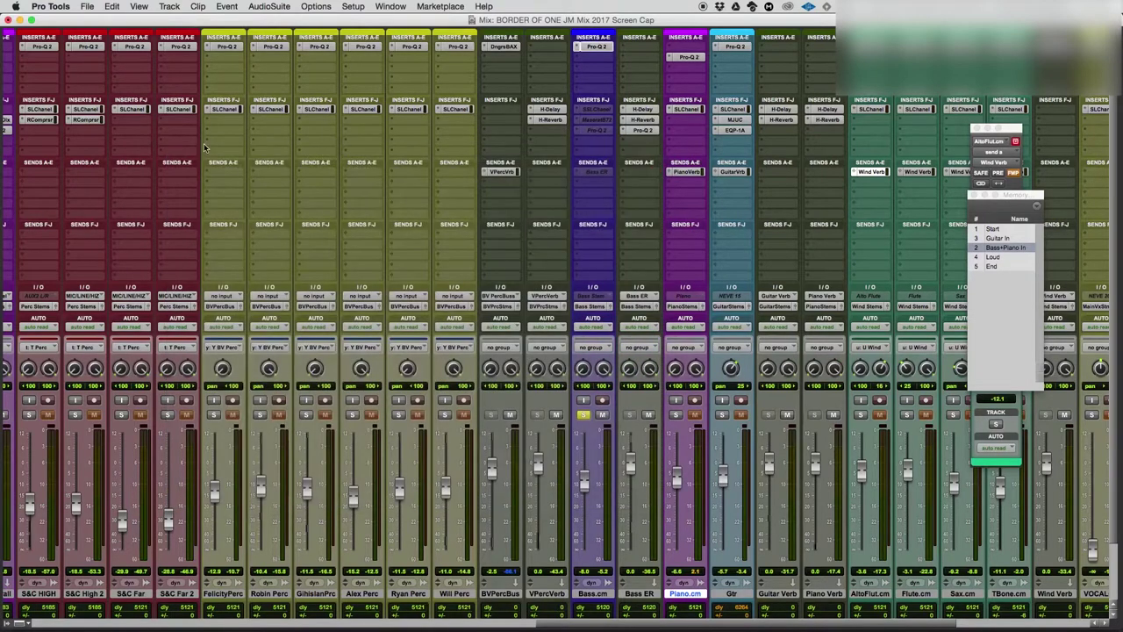
Step: Make the Bass.cm Maserati B72 insert inactive and jump to the Bass+Piano In memory location
{"action": "left_click", "coordinate": [602, 123]}
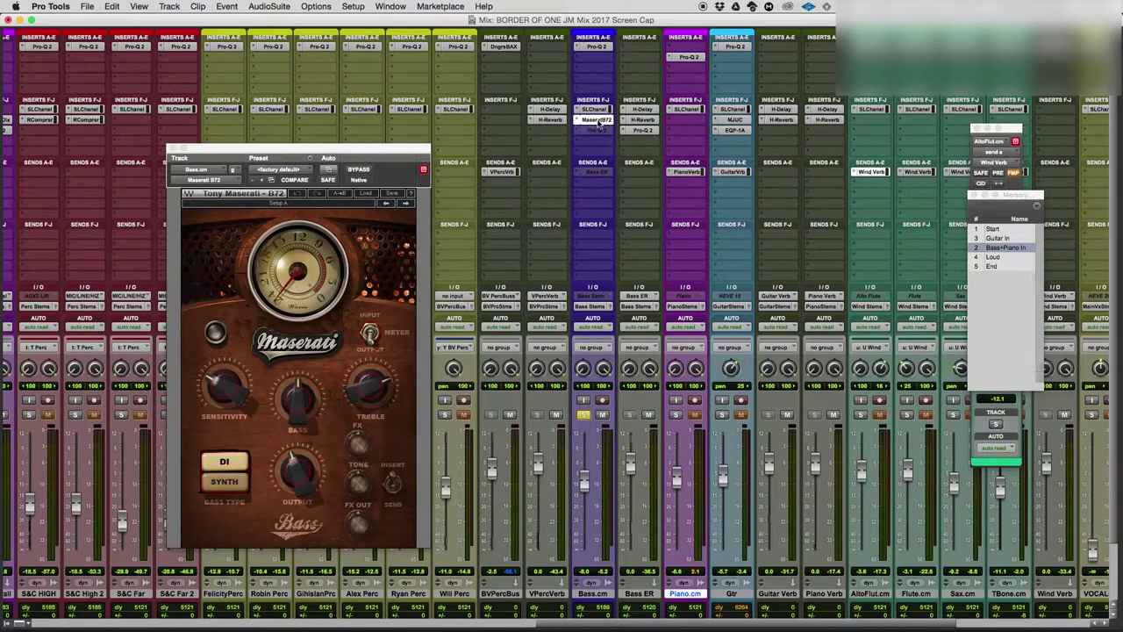
{"action": "left_click", "coordinate": [596, 120], "text": "ctrl+super"}
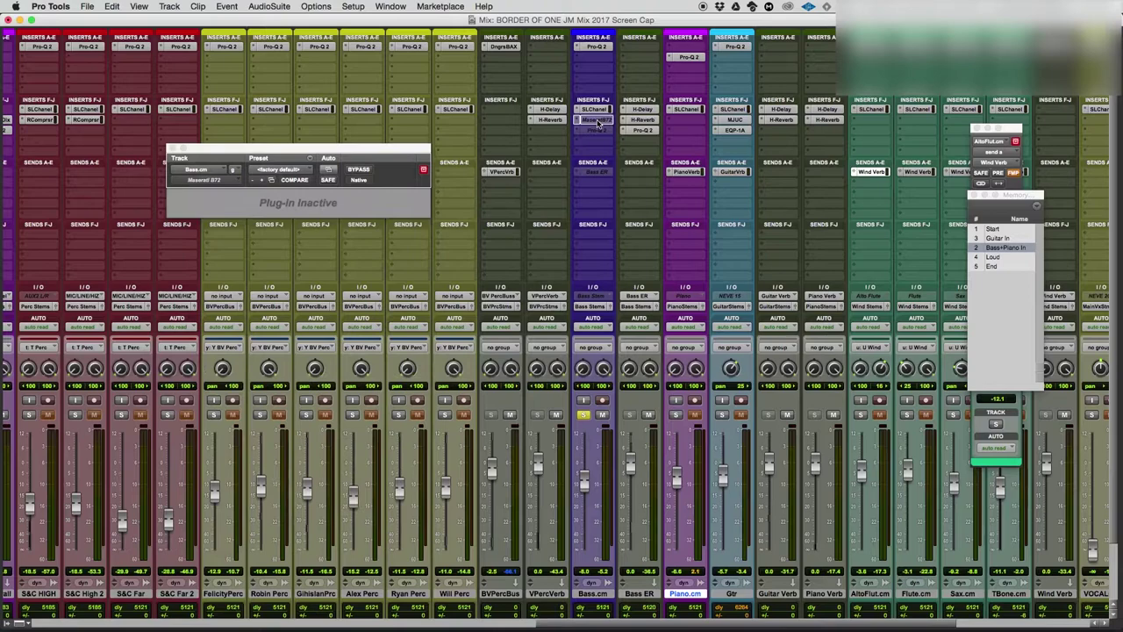
{"action": "left_click", "coordinate": [1007, 249]}
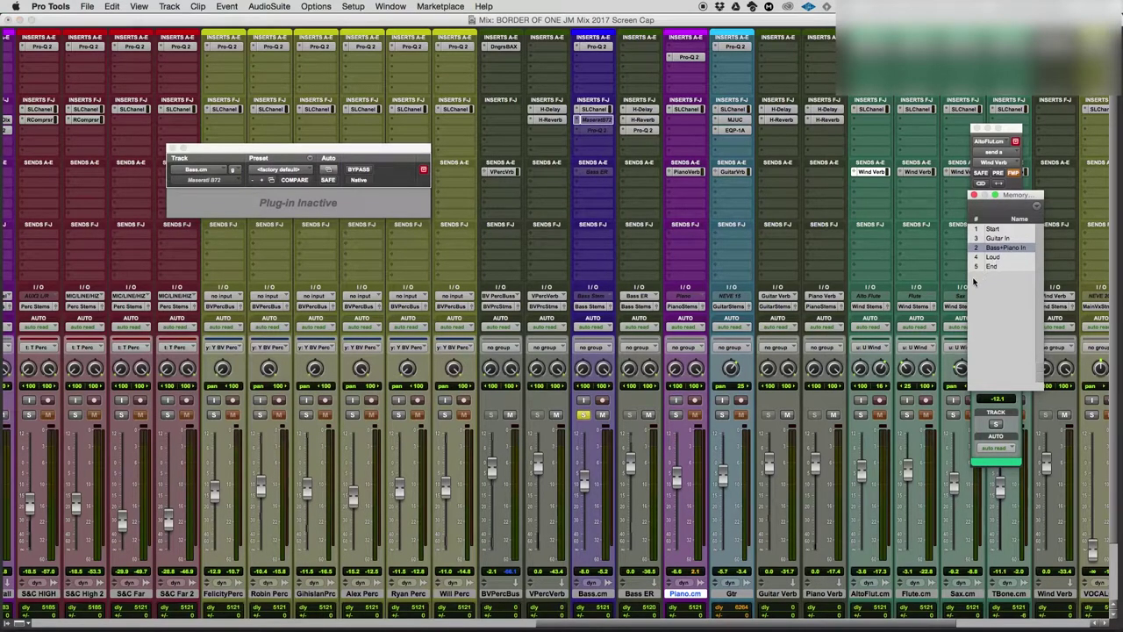
Step: Play the mix from Bass+Piano In to hear the bass without its Maserati B72
{"action": "key", "text": "space"}
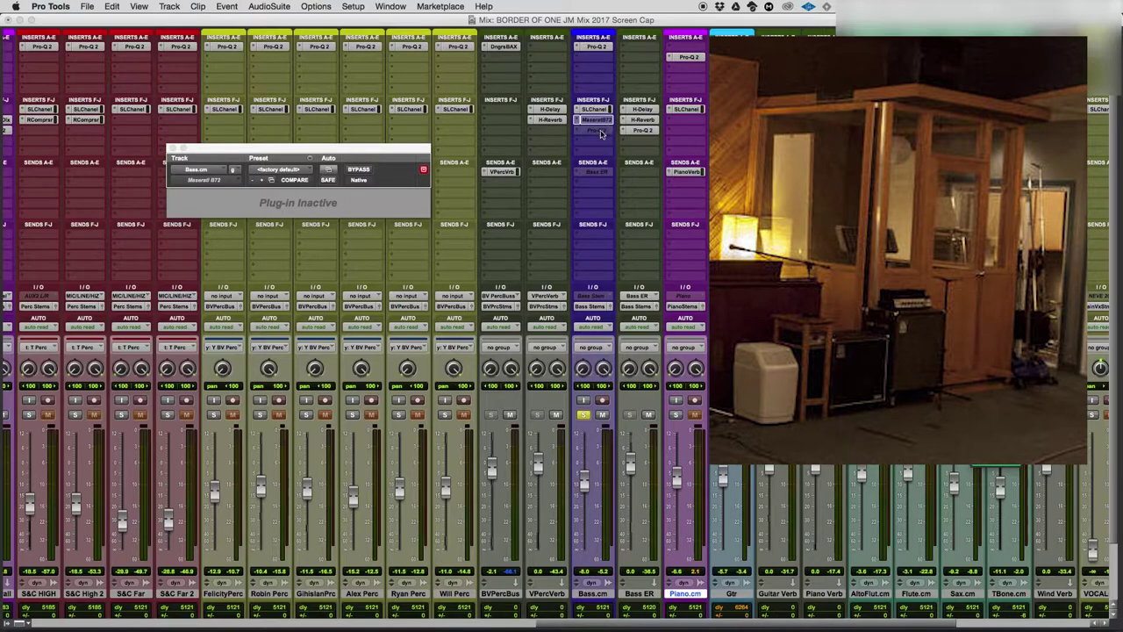
Step: Briefly check the Bass.cm Pro-Q 2, then reactivate and show the Maserati B72
{"action": "left_click", "coordinate": [598, 47]}
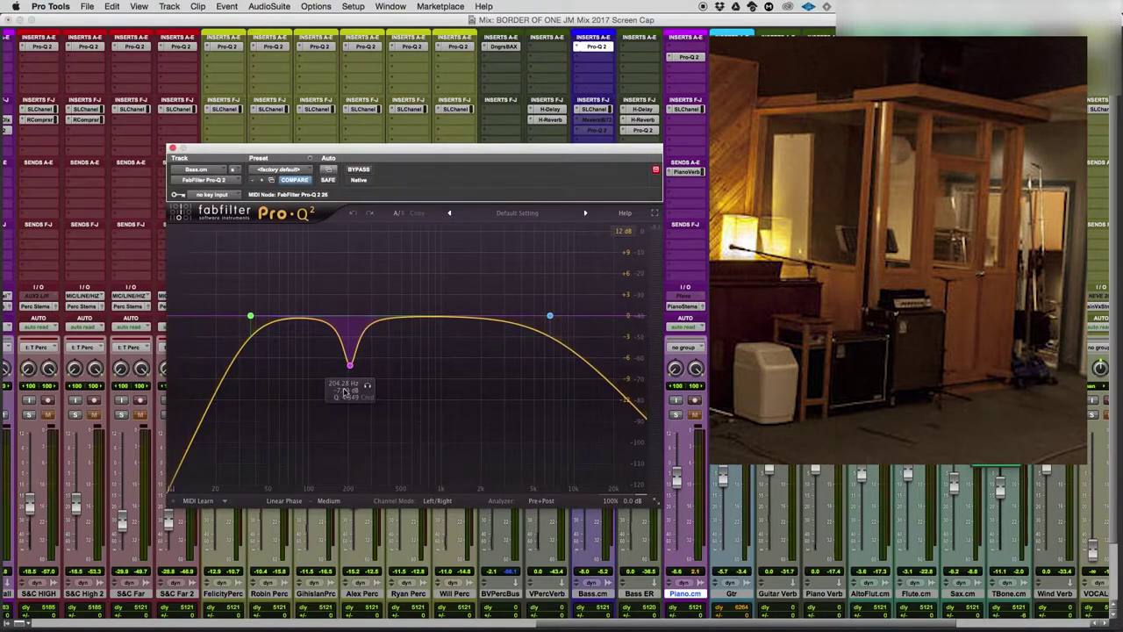
{"action": "left_click", "coordinate": [173, 147]}
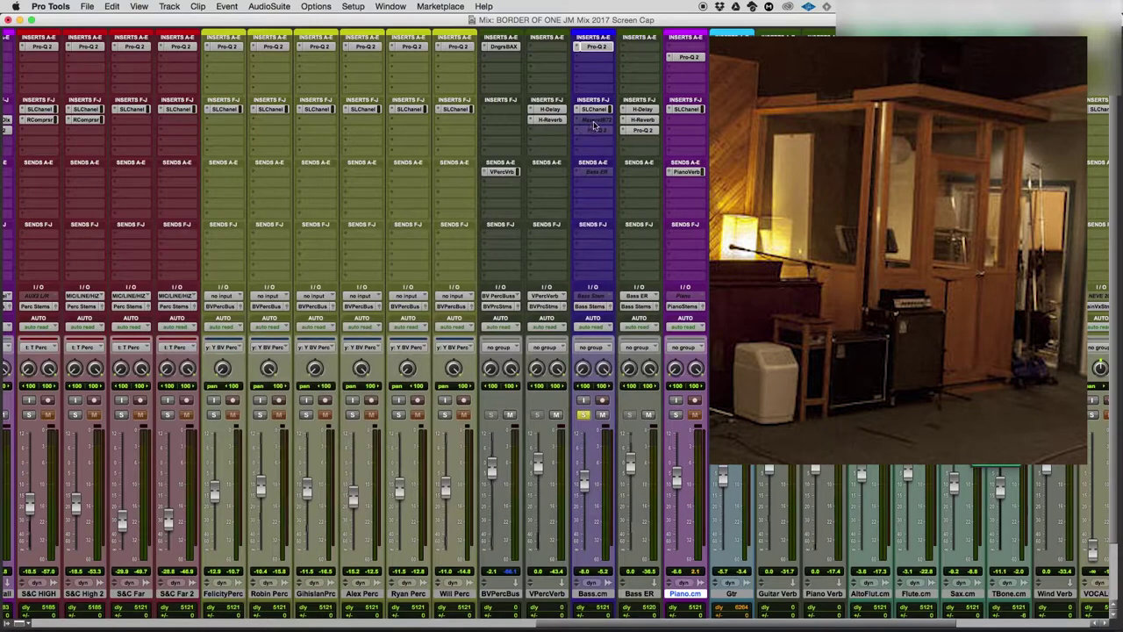
{"action": "left_click", "coordinate": [600, 121]}
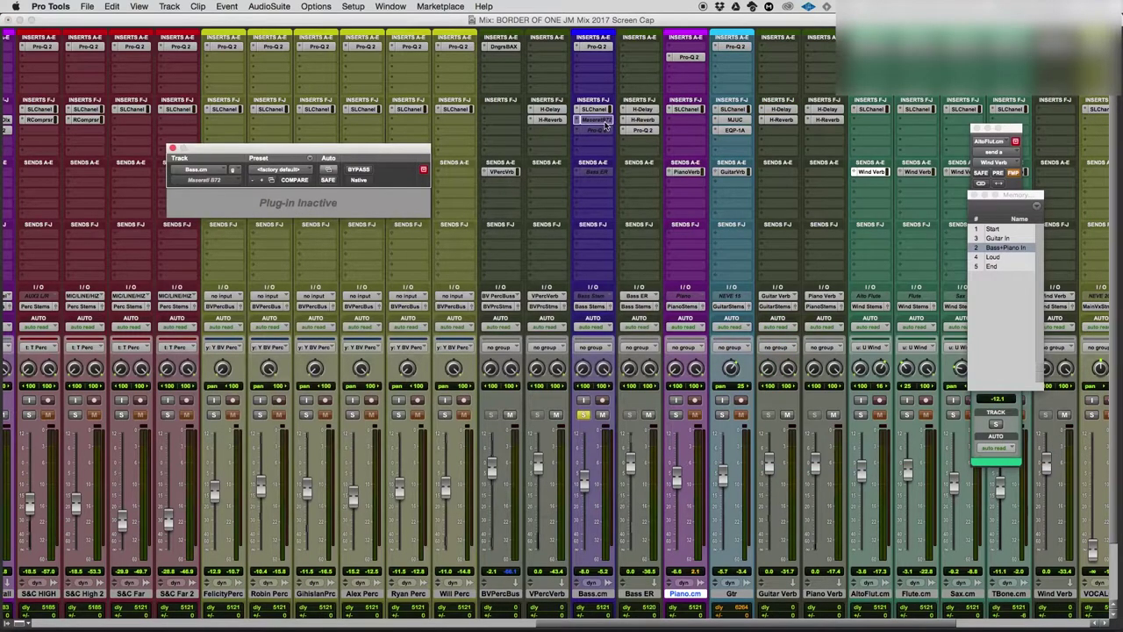
{"action": "left_click", "coordinate": [604, 123], "text": "ctrl+super"}
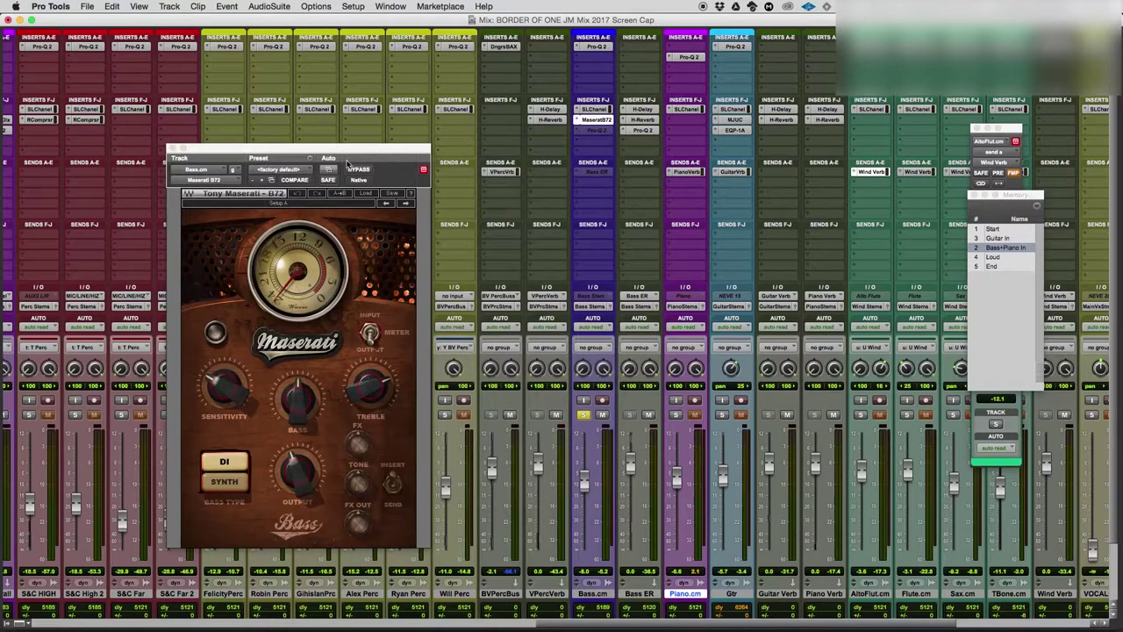
{"action": "left_click_drag", "start_coordinate": [366, 151], "coordinate": [362, 114]}
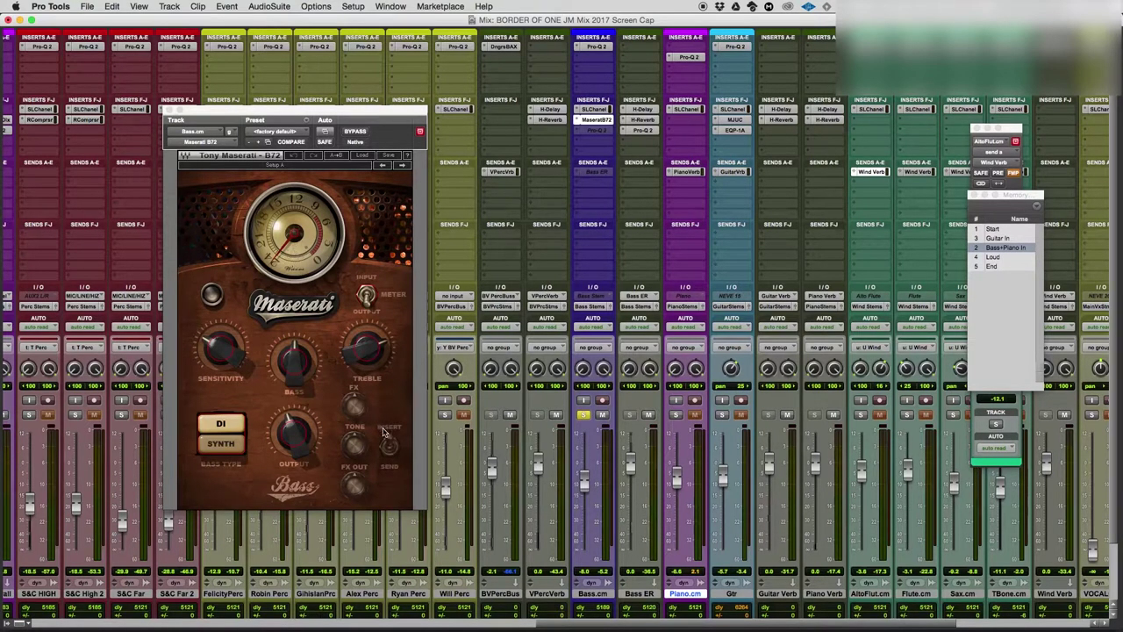
{"action": "left_click", "coordinate": [597, 123], "text": "super"}
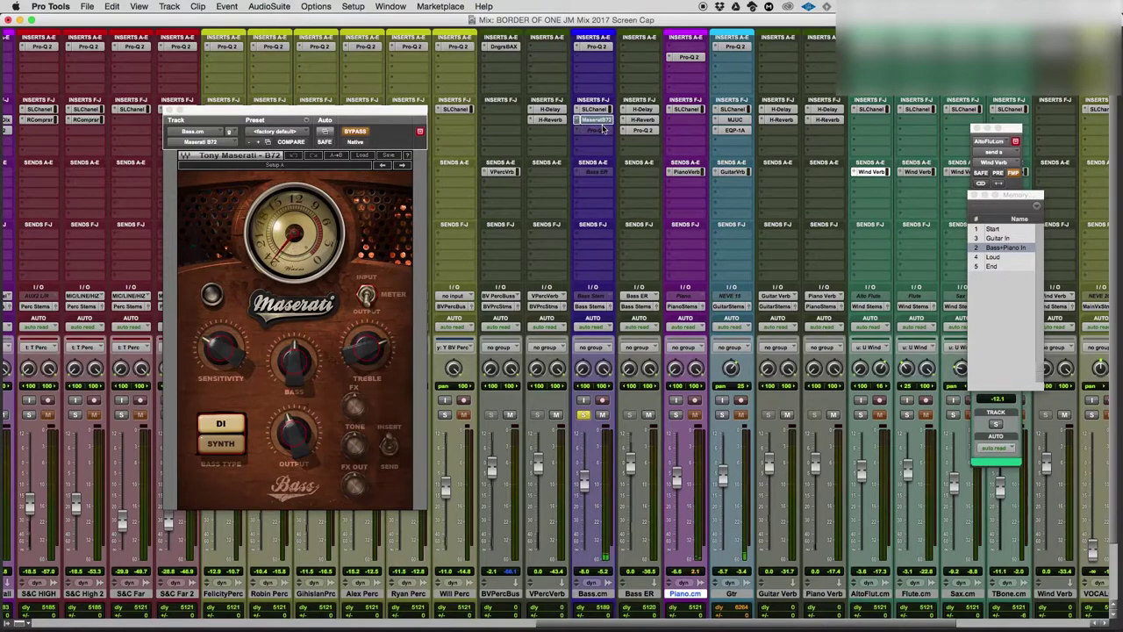
{"action": "key", "text": "space"}
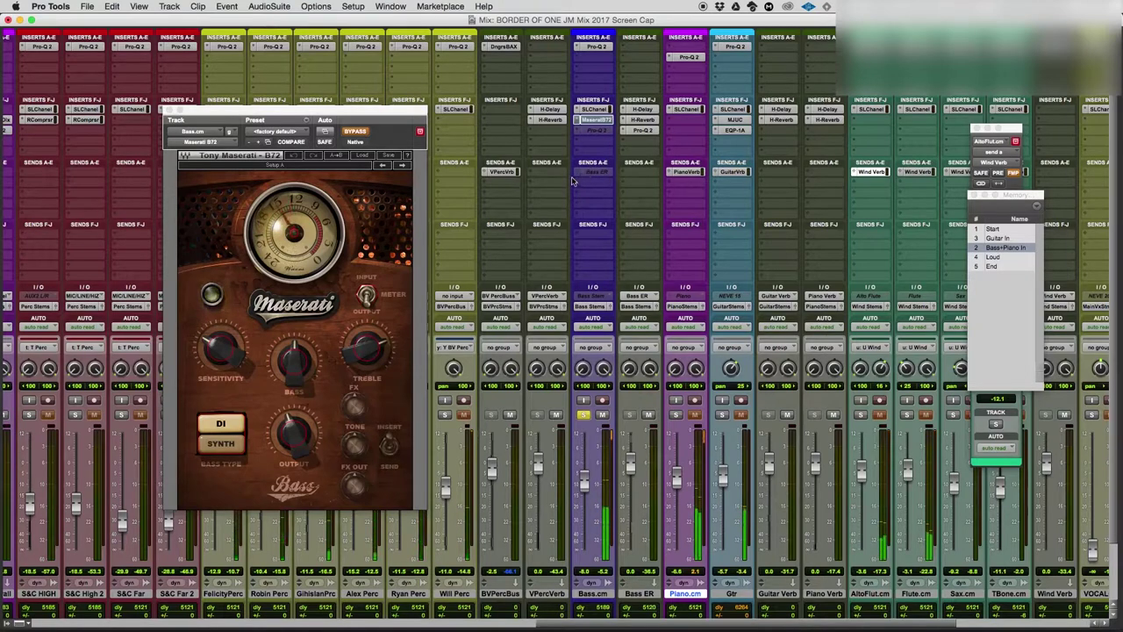
{"action": "left_click", "coordinate": [600, 123], "text": "super"}
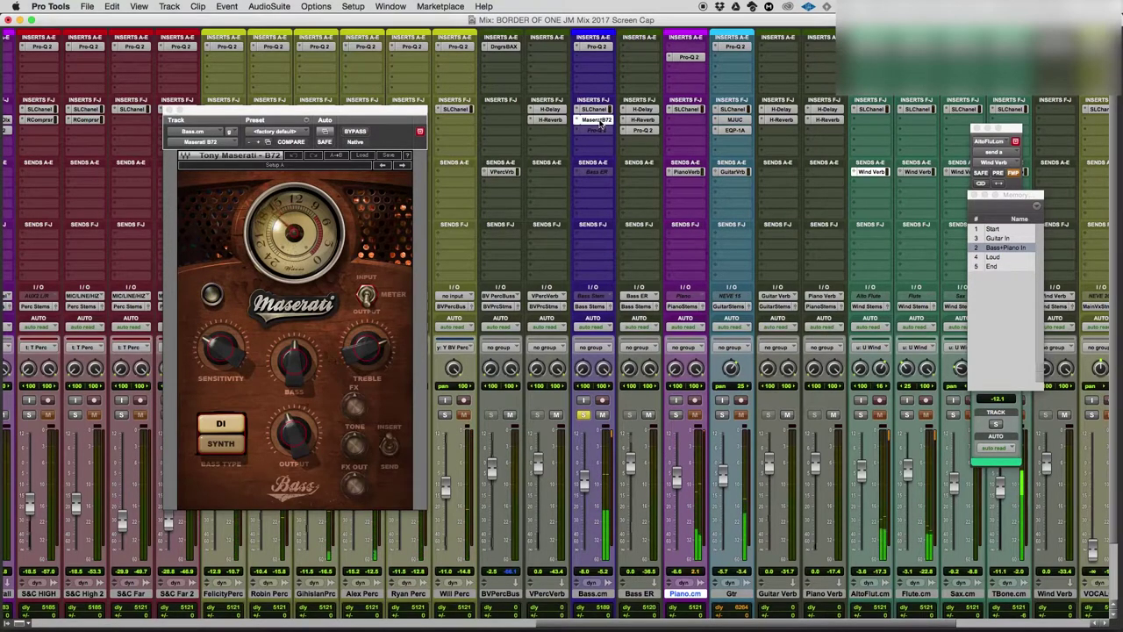
{"action": "left_click", "coordinate": [599, 124], "text": "super"}
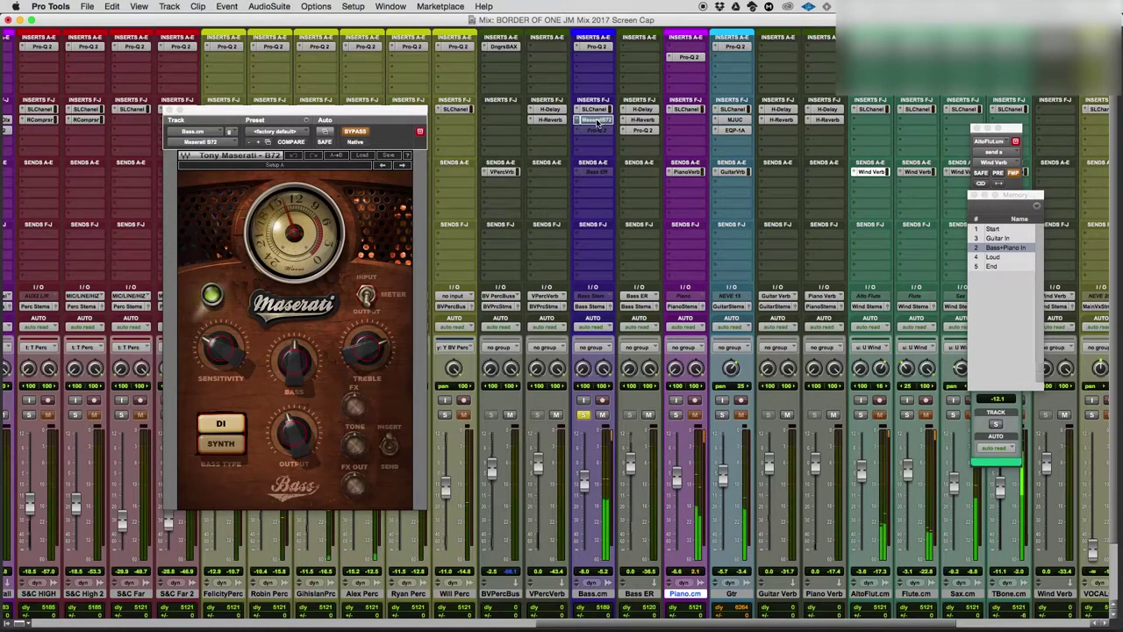
{"action": "left_click", "coordinate": [598, 123], "text": "super"}
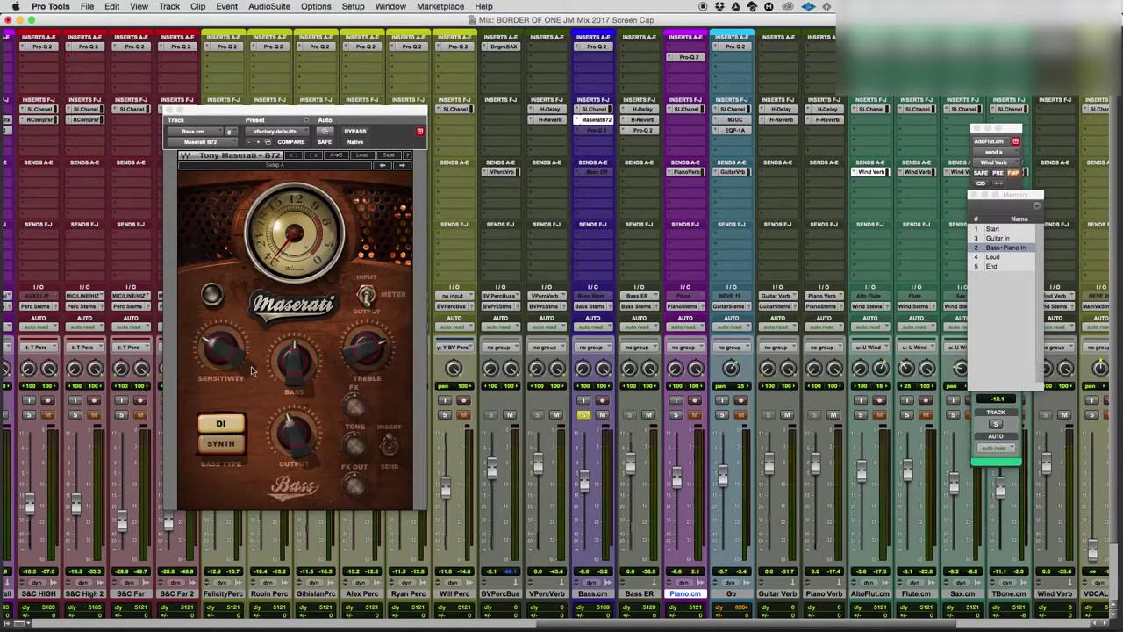
Step: Set the Maserati B72 to Sensitivity -20.4, Bass -6.4 and Treble 3.5
{"action": "left_click_drag", "start_coordinate": [220, 349], "coordinate": [220, 407]}
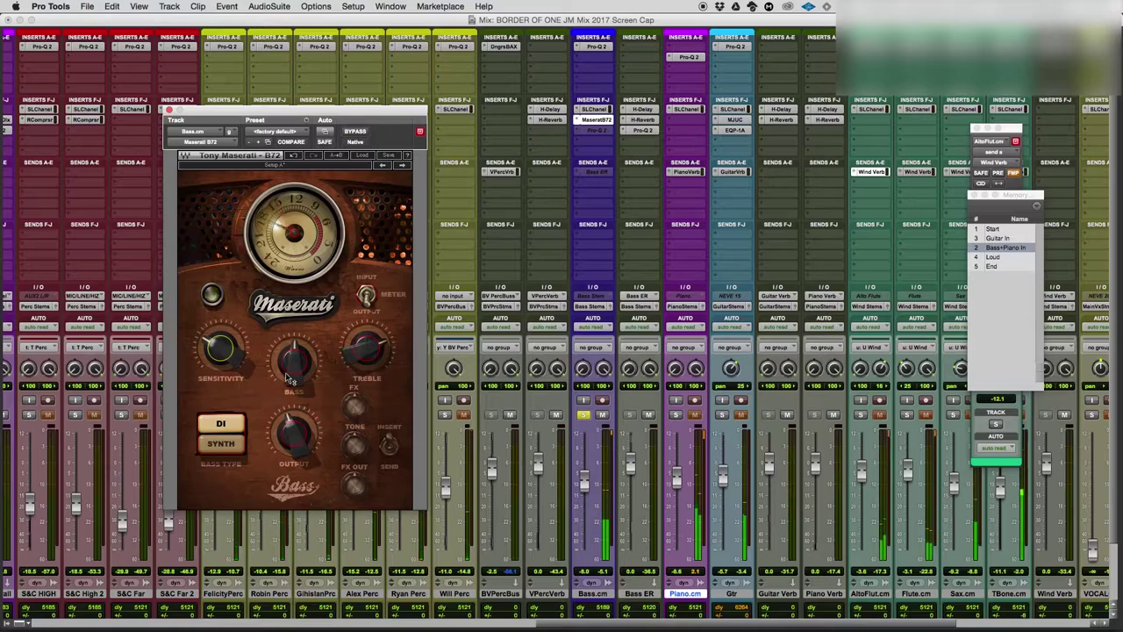
{"action": "left_click_drag", "start_coordinate": [313, 377], "coordinate": [313, 383]}
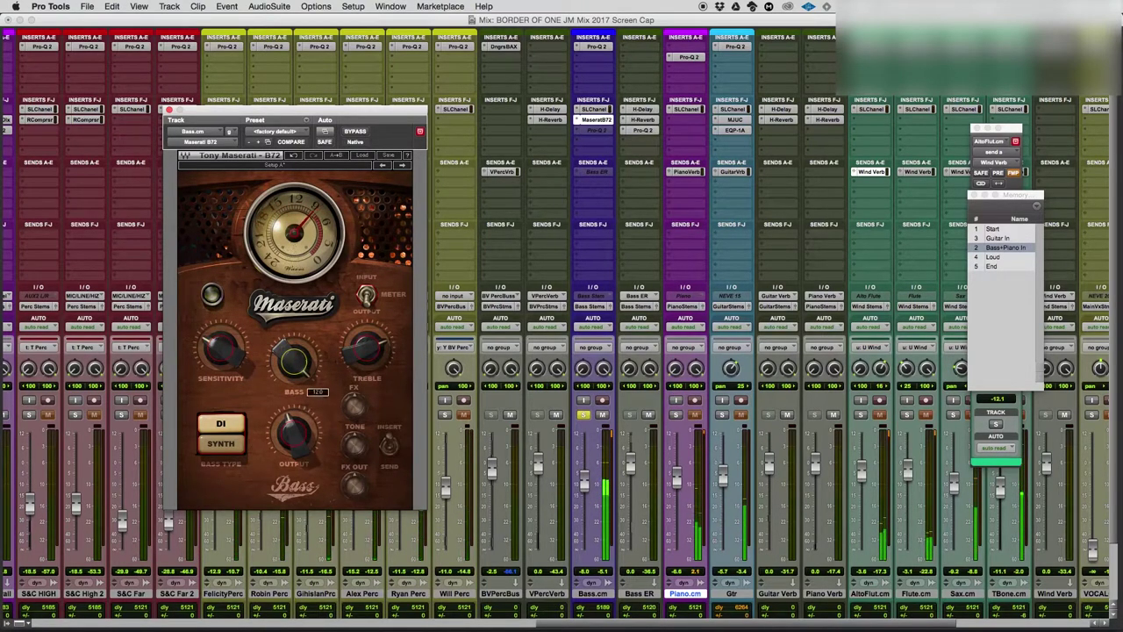
{"action": "mouse_move", "coordinate": [295, 360]}
{"action": "left_mouse_down"}
{"action": "mouse_move", "coordinate": [295, 400]}
{"action": "mouse_move", "coordinate": [303, 375]}
{"action": "left_mouse_up"}
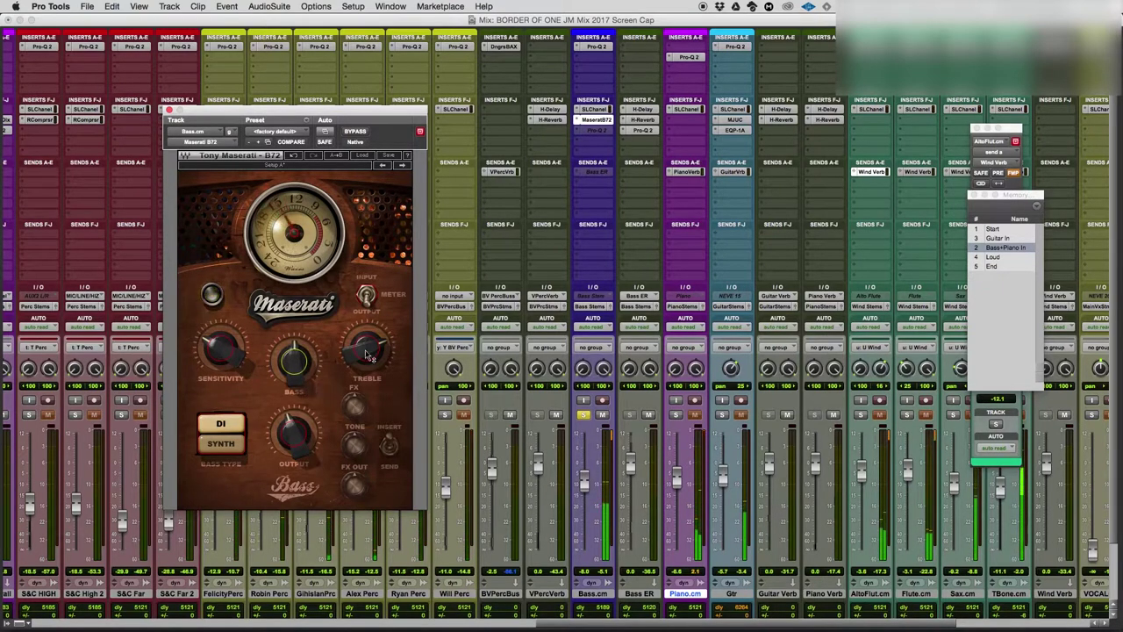
{"action": "mouse_move", "coordinate": [379, 363]}
{"action": "left_mouse_down"}
{"action": "mouse_move", "coordinate": [379, 375]}
{"action": "mouse_move", "coordinate": [379, 350]}
{"action": "left_mouse_up"}
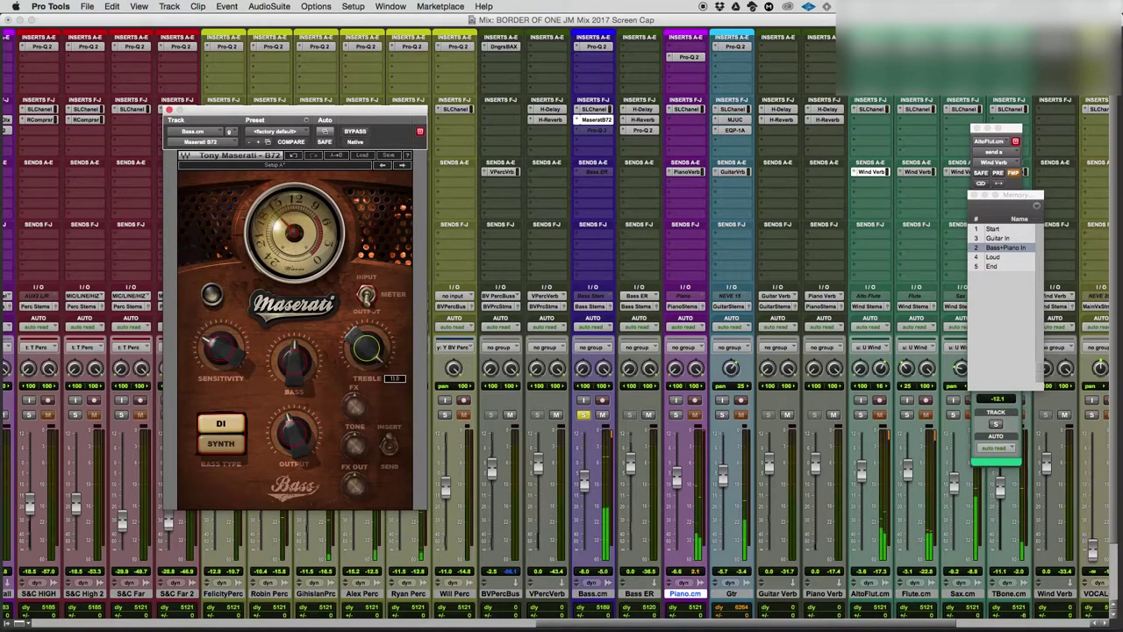
{"action": "left_click_drag", "start_coordinate": [379, 351], "coordinate": [379, 360]}
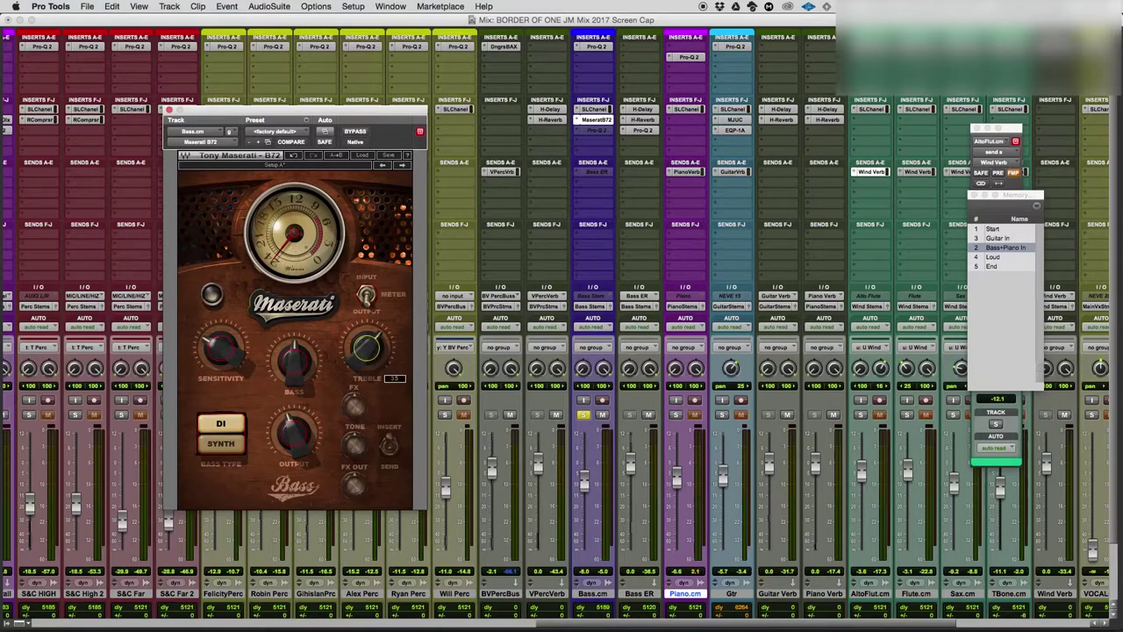
{"action": "left_click_drag", "start_coordinate": [367, 350], "coordinate": [366, 325]}
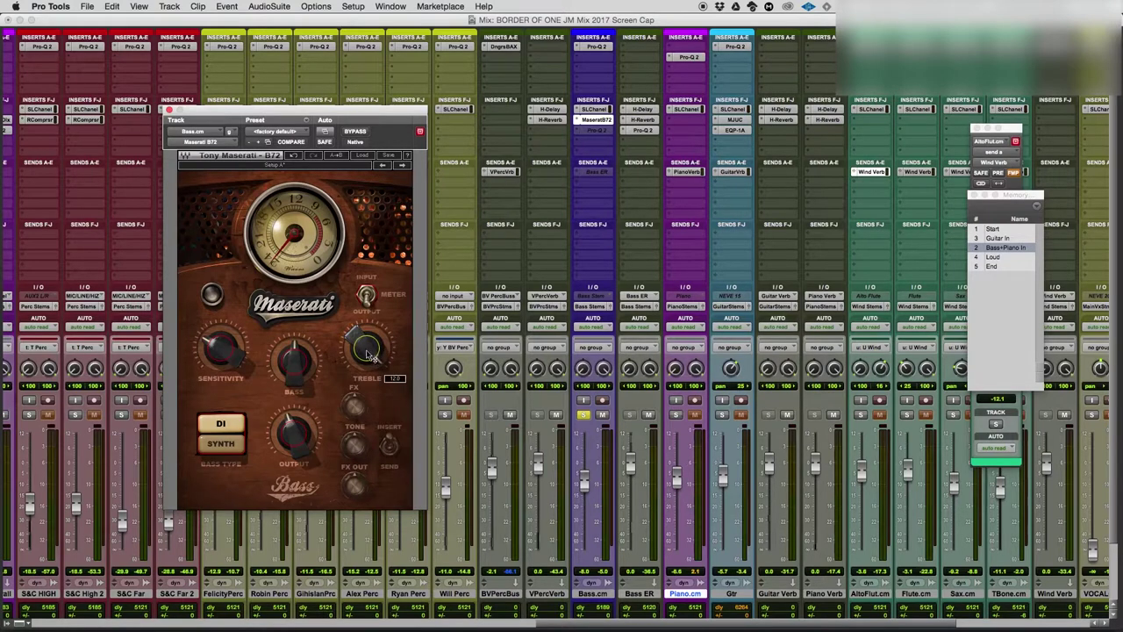
{"action": "left_click_drag", "start_coordinate": [369, 352], "coordinate": [368, 378]}
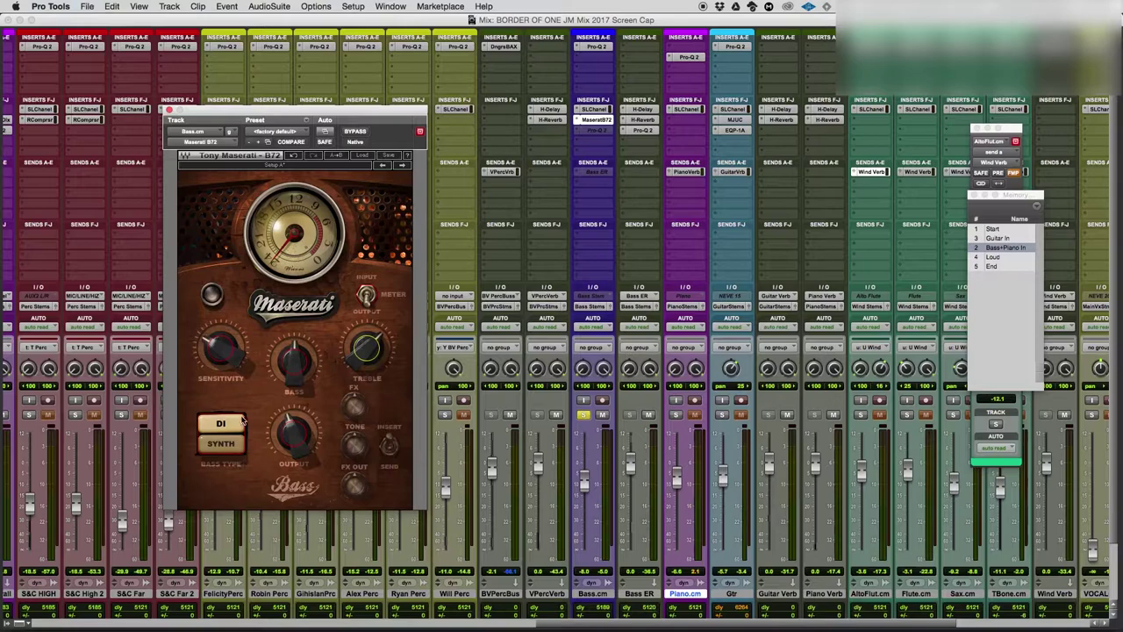
Step: Compare SYNTH and DI bass types, settling on DI, then activate and open the high-pass Pro-Q 2
{"action": "left_click", "coordinate": [224, 444]}
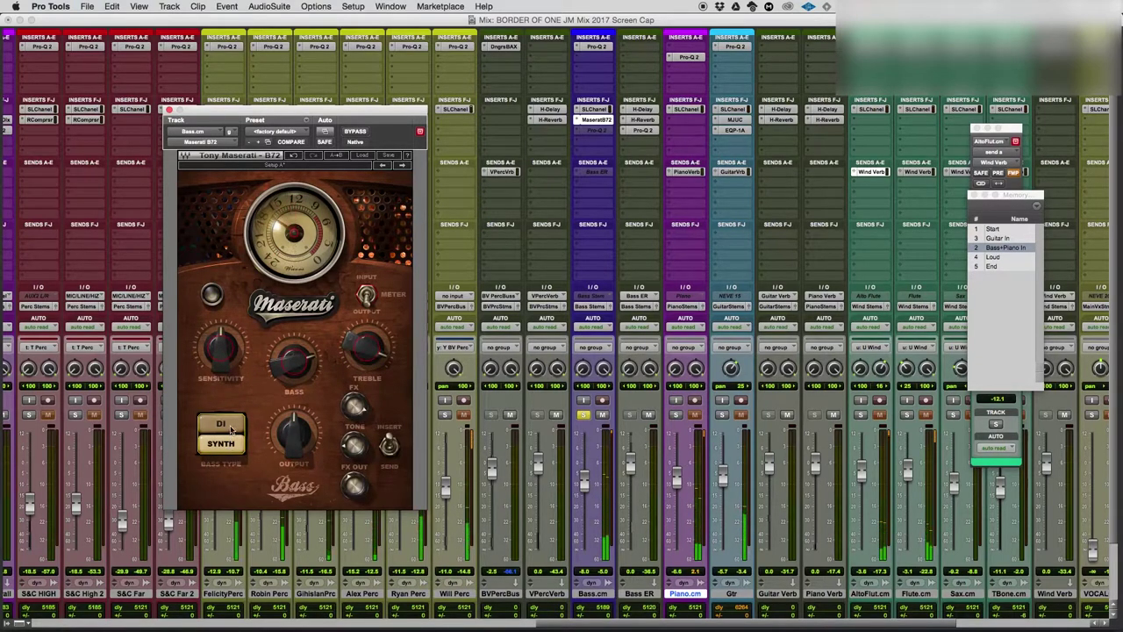
{"action": "left_click", "coordinate": [232, 443]}
{"action": "left_click", "coordinate": [233, 446]}
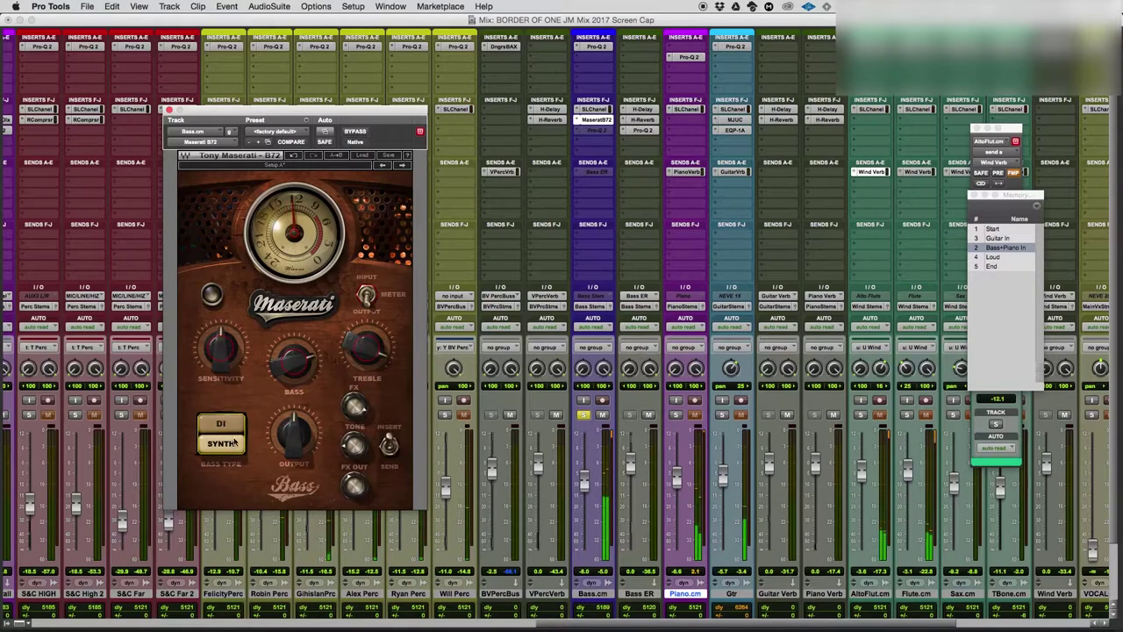
{"action": "left_click", "coordinate": [234, 443]}
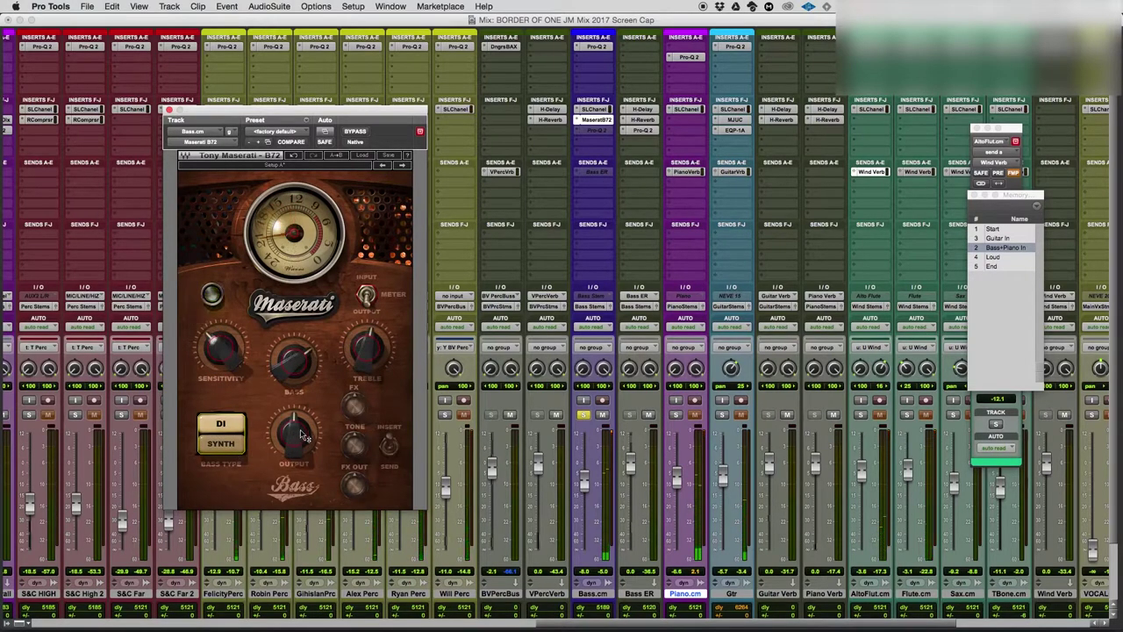
{"action": "left_click", "coordinate": [597, 130]}
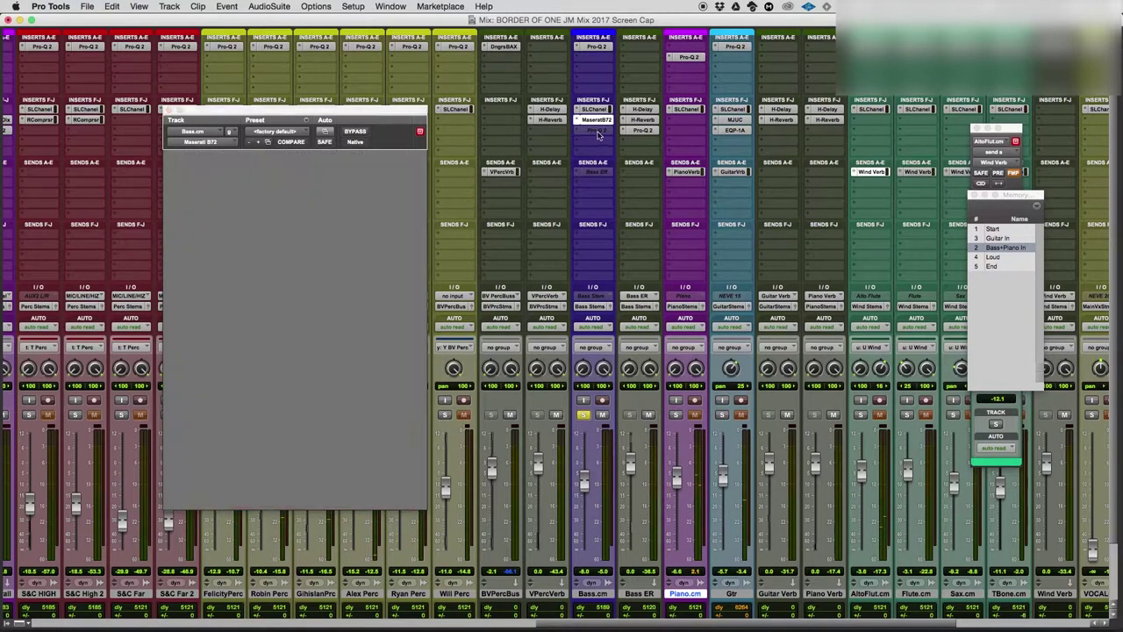
{"action": "left_click", "coordinate": [604, 133], "text": "ctrl+super"}
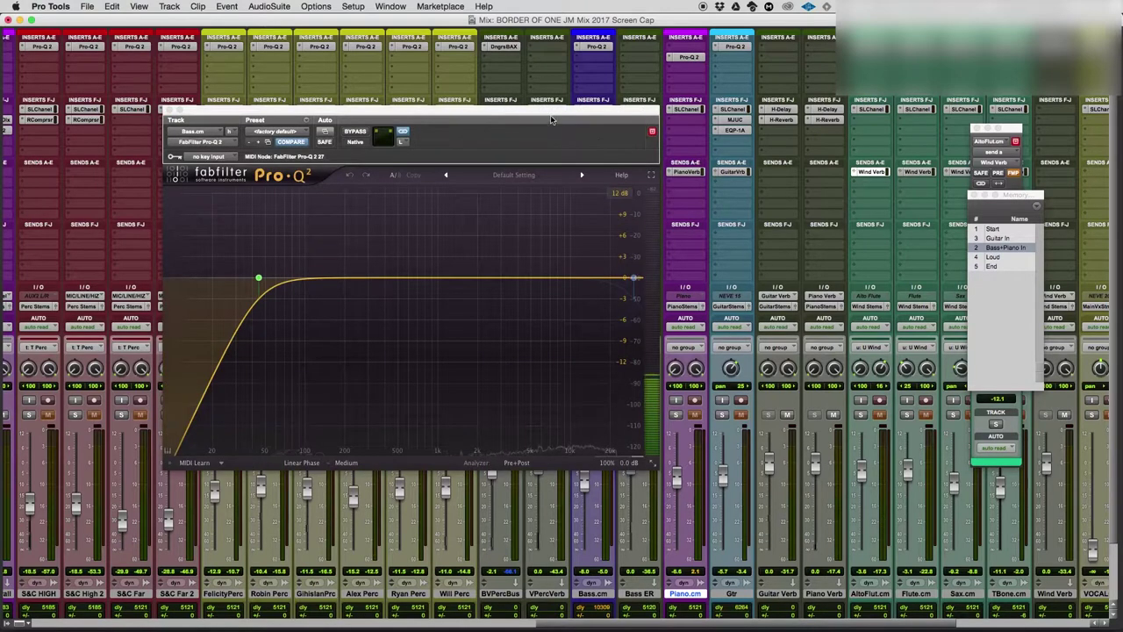
Step: Activate the Bass.cm Bass ER send and open the Bass ER H-Reverb (4.21 s)
{"action": "left_click_drag", "start_coordinate": [551, 119], "coordinate": [451, 148]}
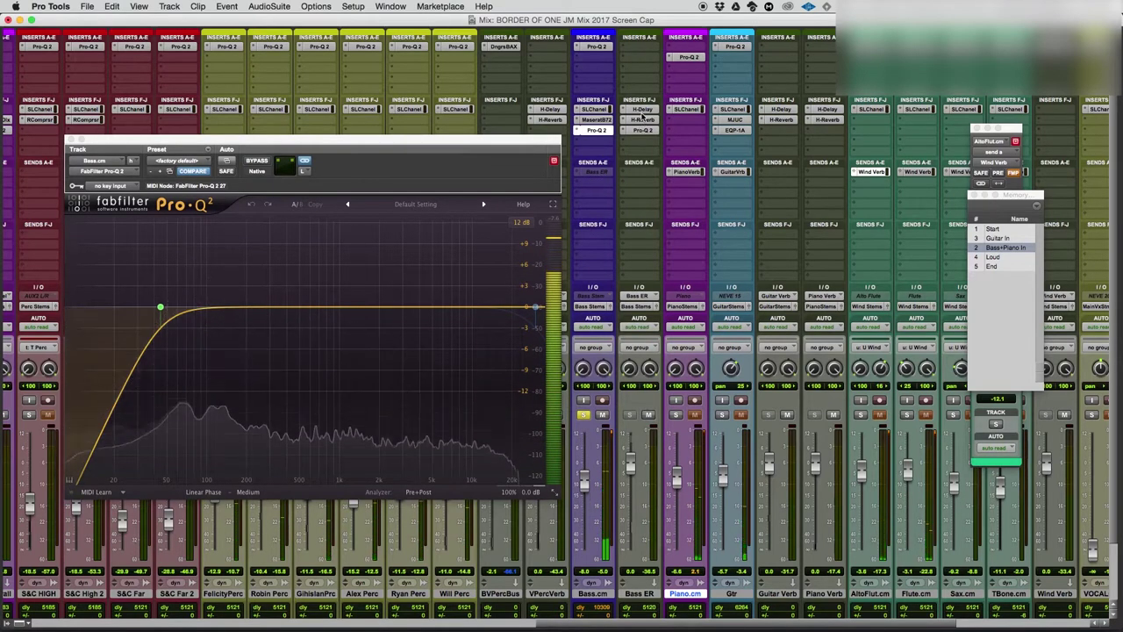
{"action": "left_click", "coordinate": [593, 172], "text": "ctrl+super"}
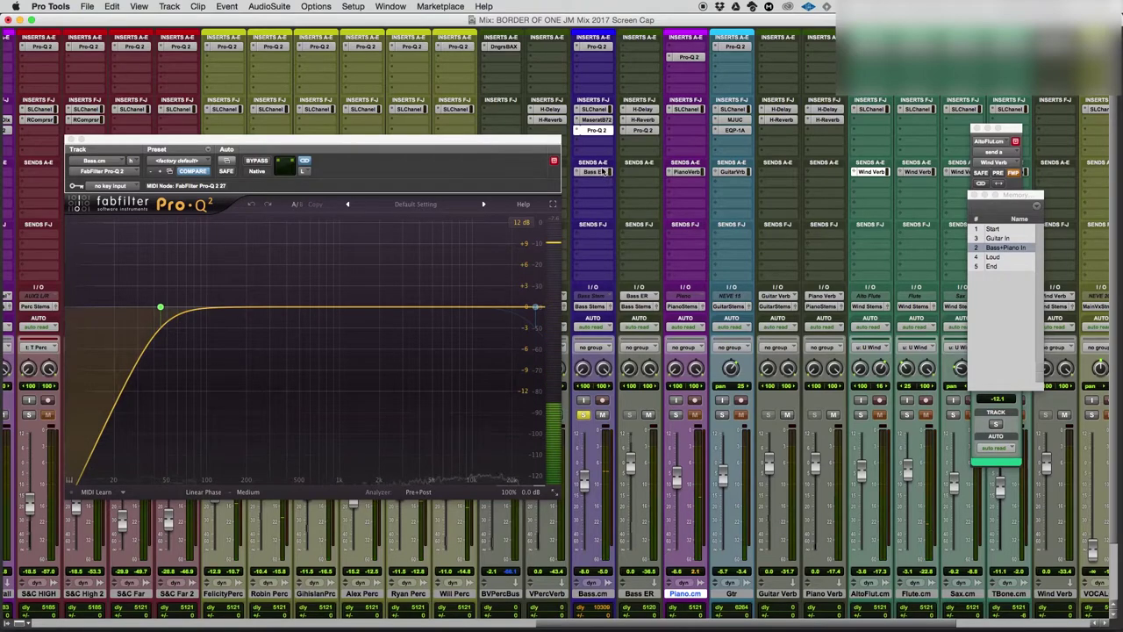
{"action": "left_click", "coordinate": [641, 120]}
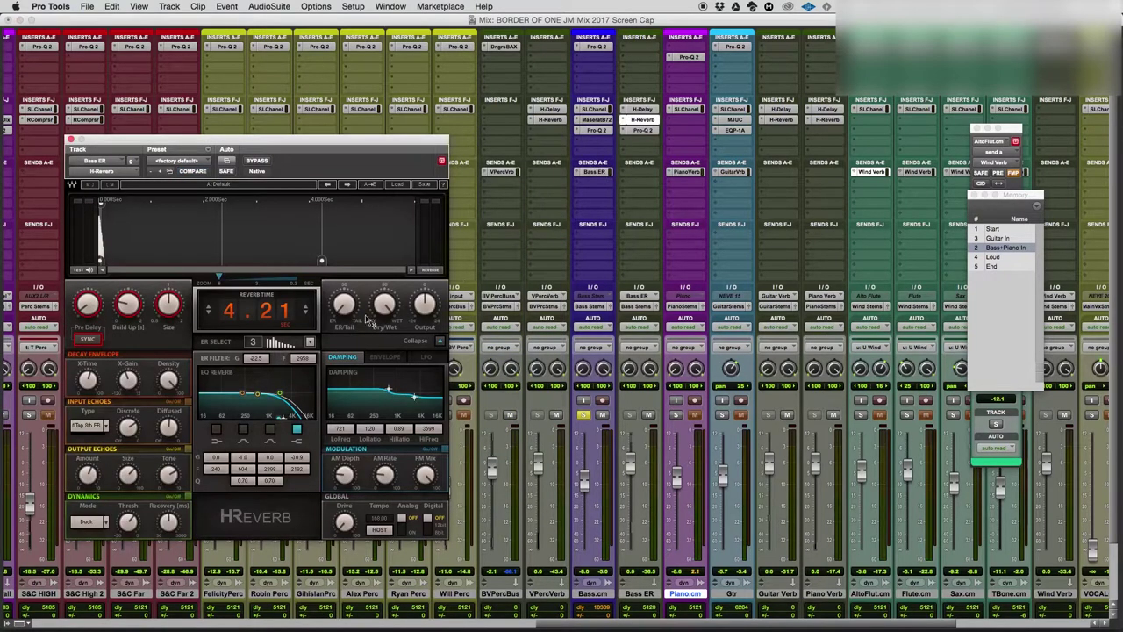
Step: Adjust the H-Reverb ER/Tail balance, then switch to the Bass ER H-Delay (15 ms)
{"action": "left_click_drag", "start_coordinate": [344, 303], "coordinate": [344, 298]}
{"action": "left_click", "coordinate": [642, 110]}
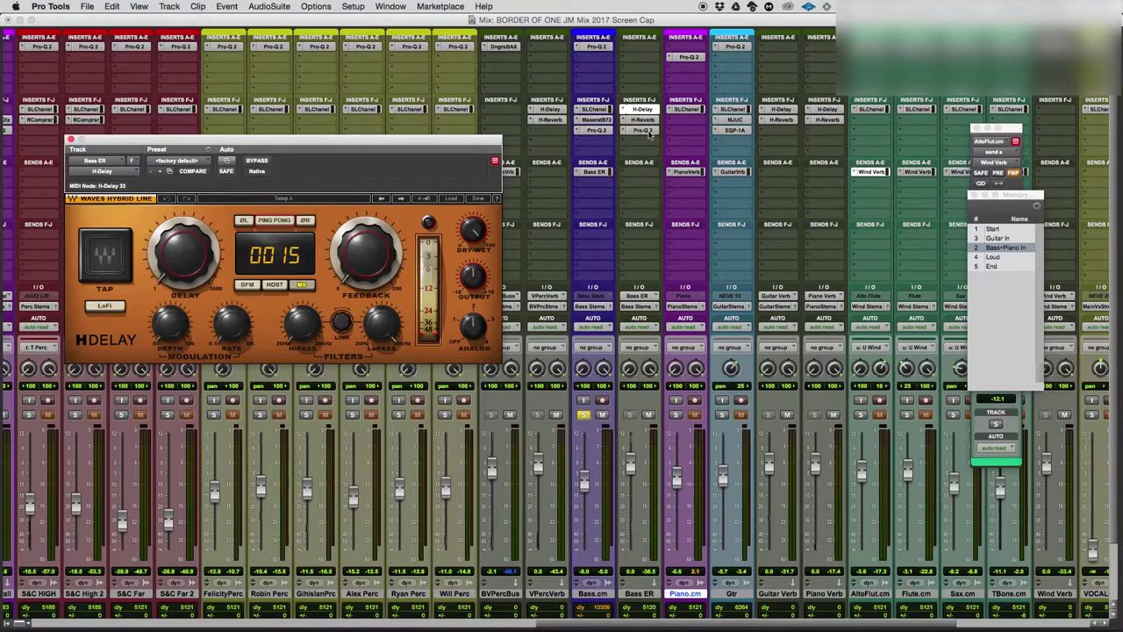
Step: Inspect the low-cut band of the Bass ER Pro-Q 2, then close it
{"action": "left_click", "coordinate": [649, 132]}
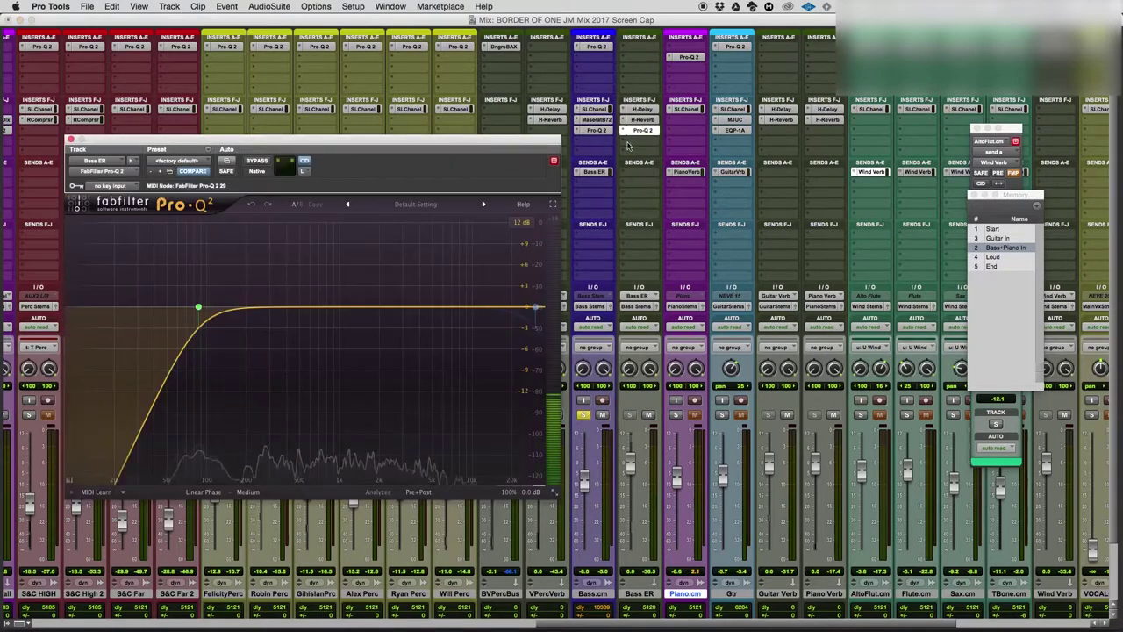
{"action": "left_click", "coordinate": [198, 307]}
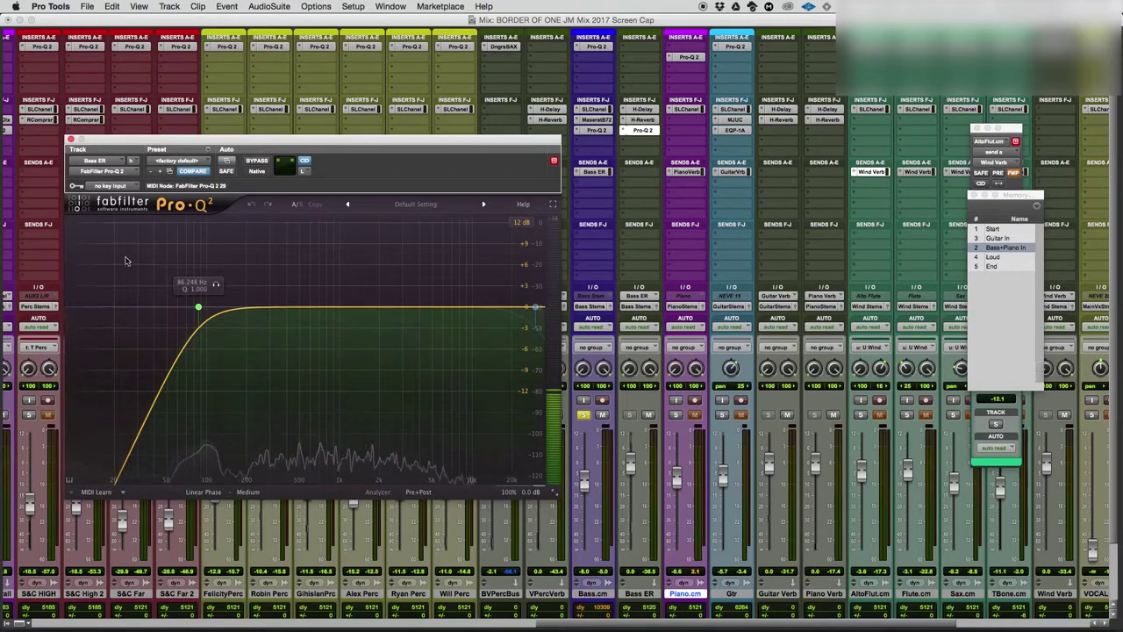
{"action": "left_click", "coordinate": [72, 141]}
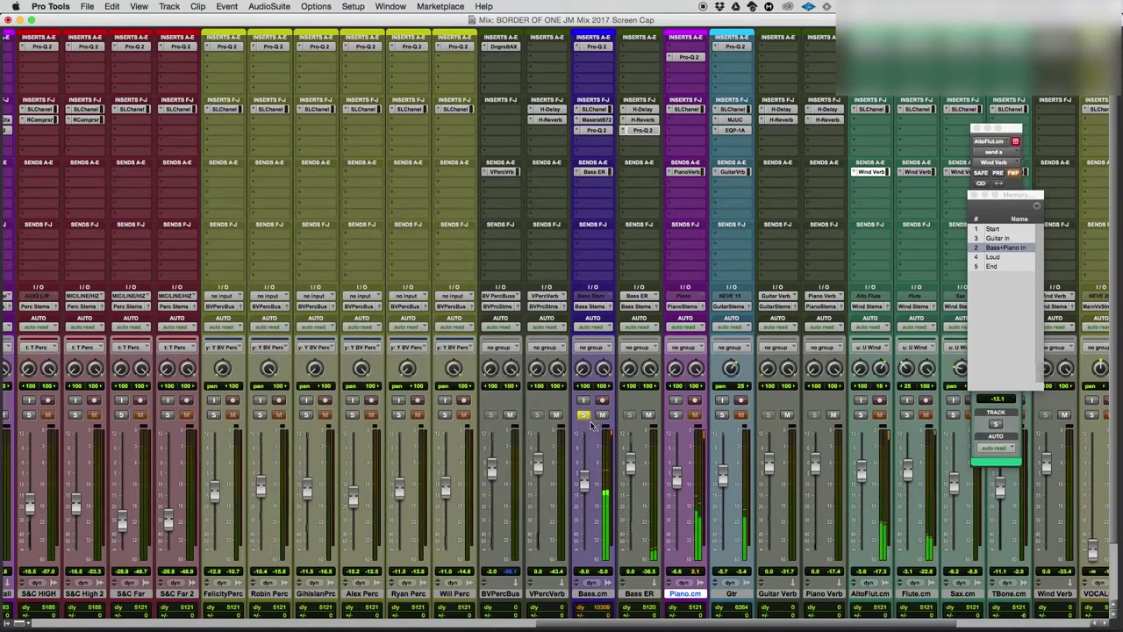
Step: Adjust the Bass knob on the Bass.cm Maserati B72 and open its SSL E-Channel
{"action": "left_click", "coordinate": [595, 119]}
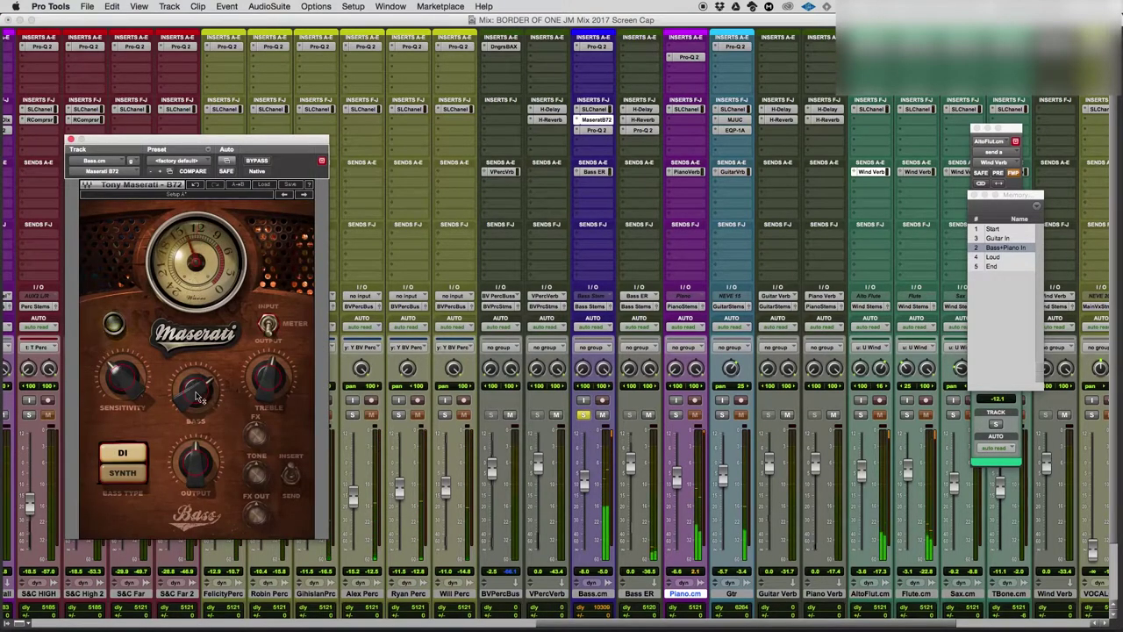
{"action": "left_click_drag", "start_coordinate": [195, 388], "coordinate": [194, 373]}
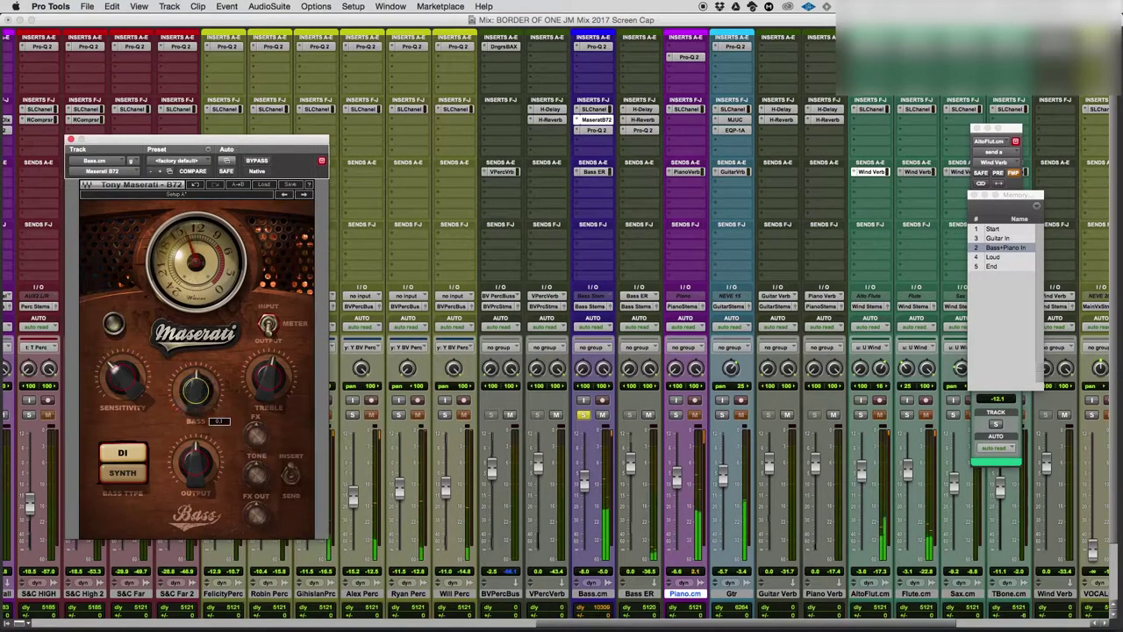
{"action": "left_click", "coordinate": [602, 109]}
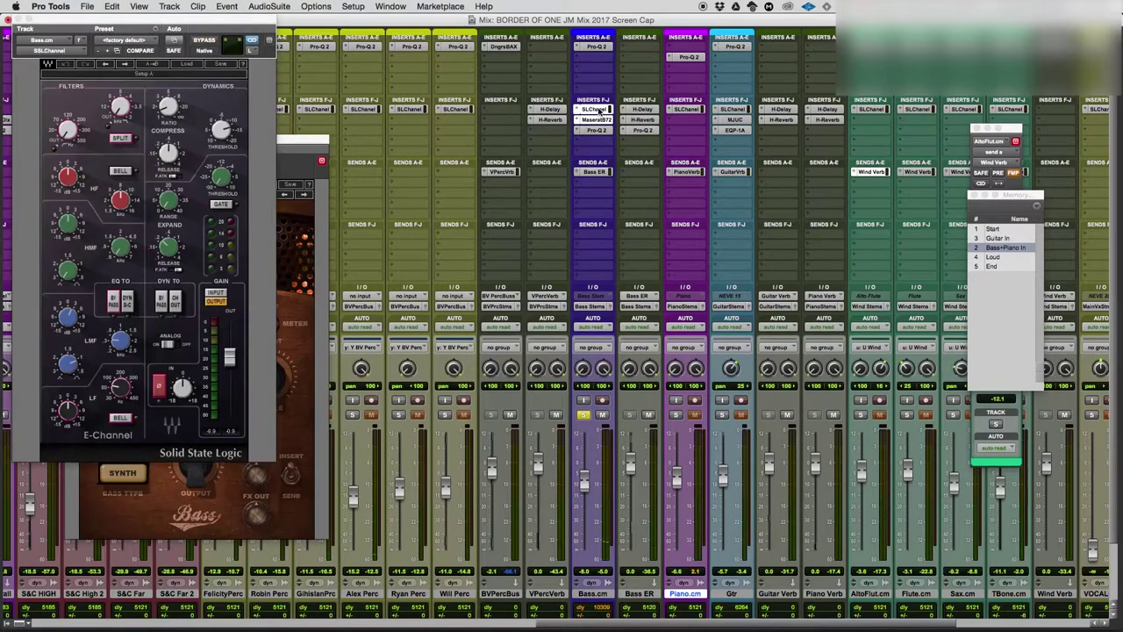
Step: A/B Bass.cm by bypassing the SSL, then all inserts, re-enabling each and closing SSL
{"action": "left_click", "coordinate": [598, 110], "text": "super"}
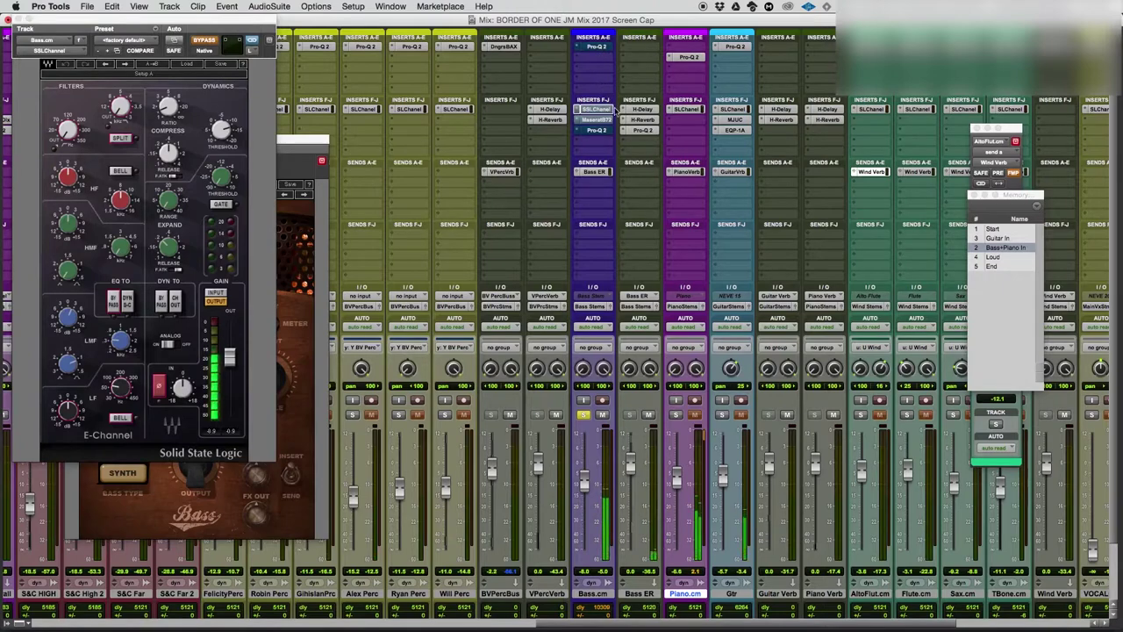
{"action": "left_click", "coordinate": [600, 48], "text": "super"}
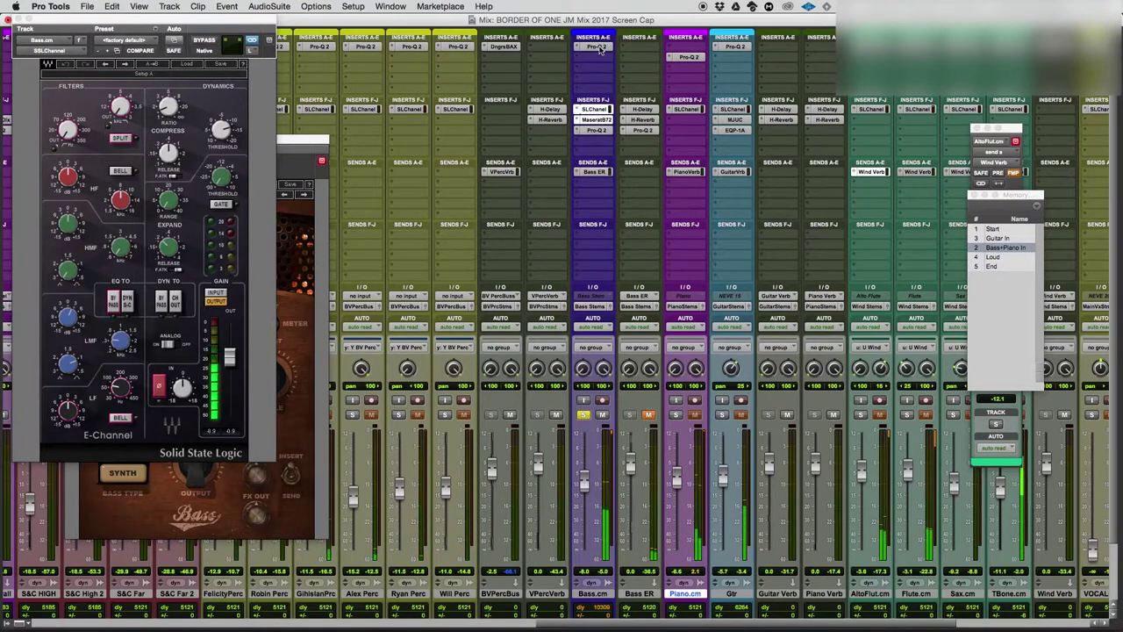
{"action": "left_click", "coordinate": [599, 48], "text": "shift+super"}
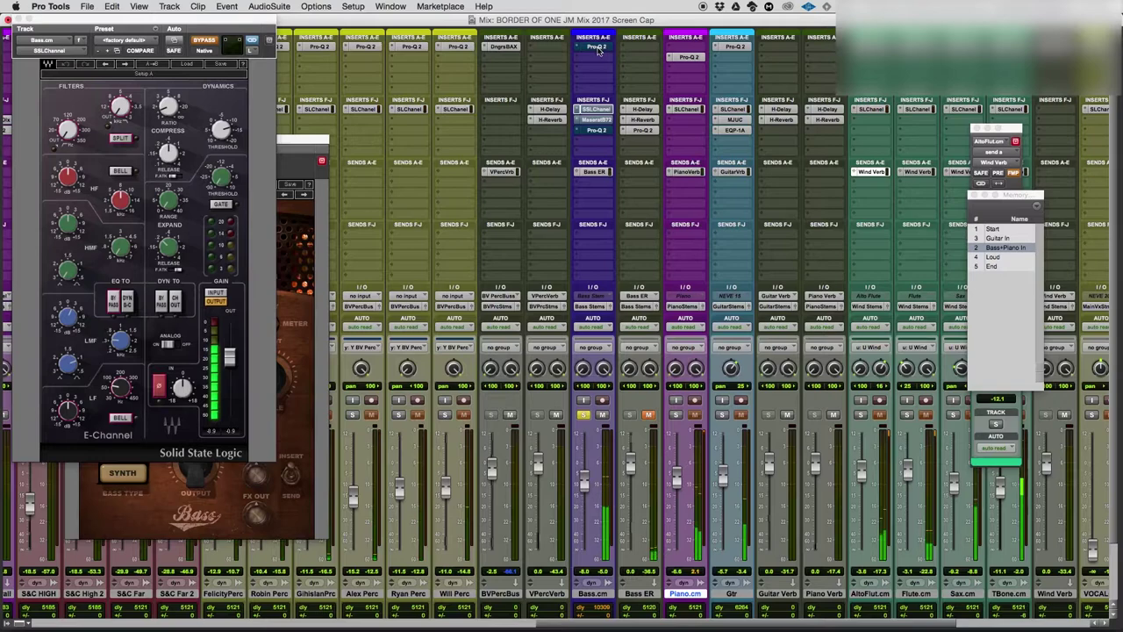
{"action": "left_click", "coordinate": [599, 48], "text": "shift+super"}
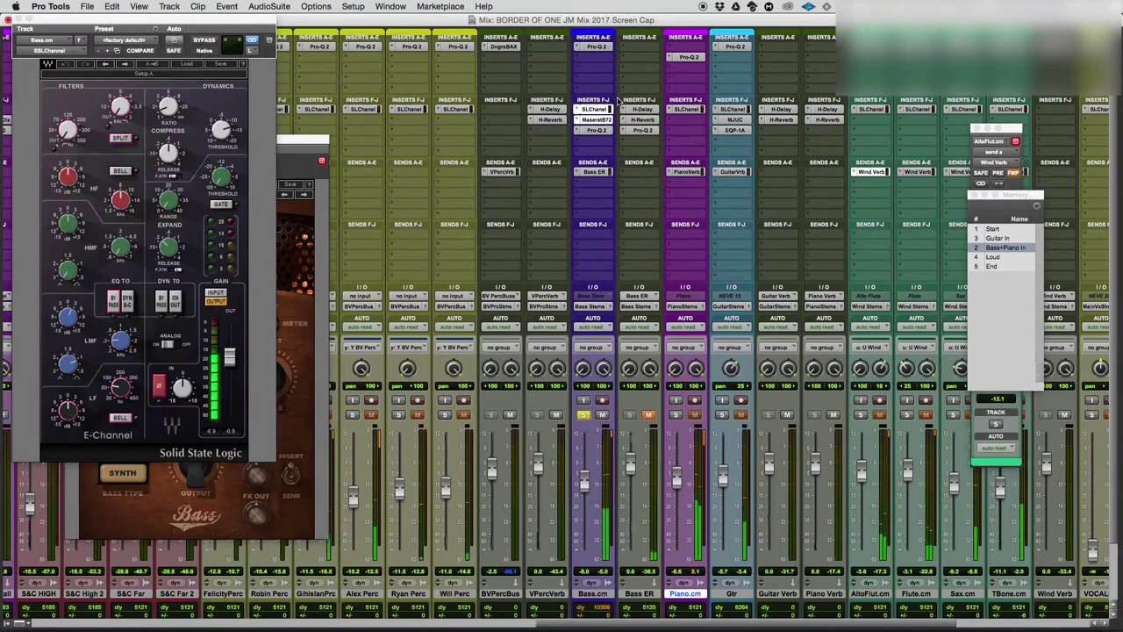
{"action": "left_click", "coordinate": [18, 19]}
Step: Close the Maserati B72 window and unsolo Bass.cm so it plays in the full mix
{"action": "left_click", "coordinate": [70, 140]}
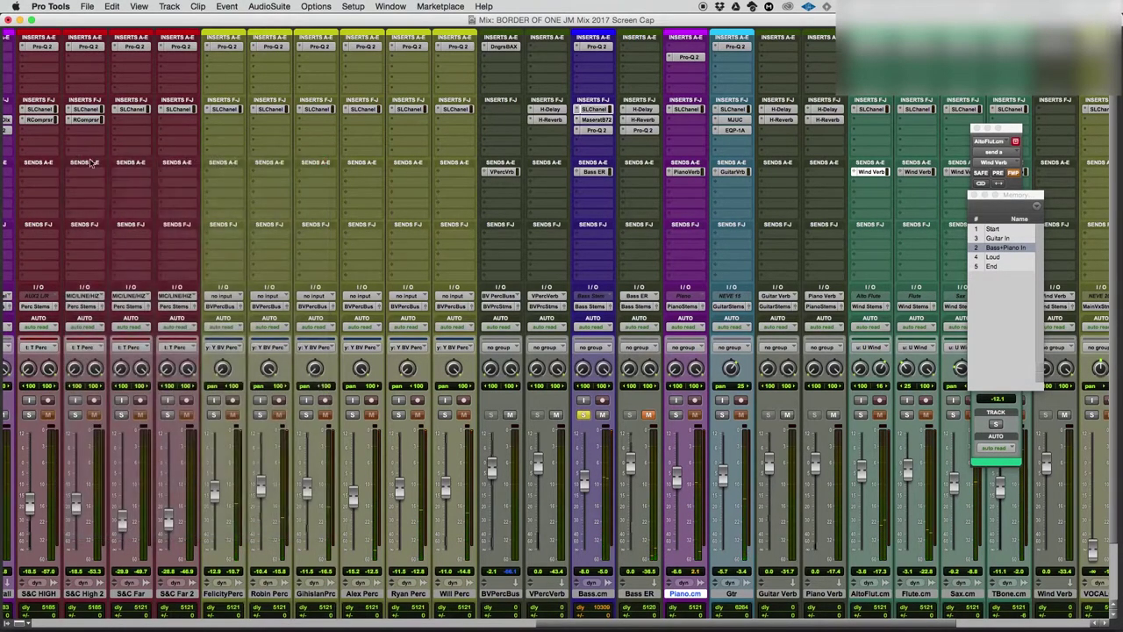
{"action": "left_click", "coordinate": [584, 414]}
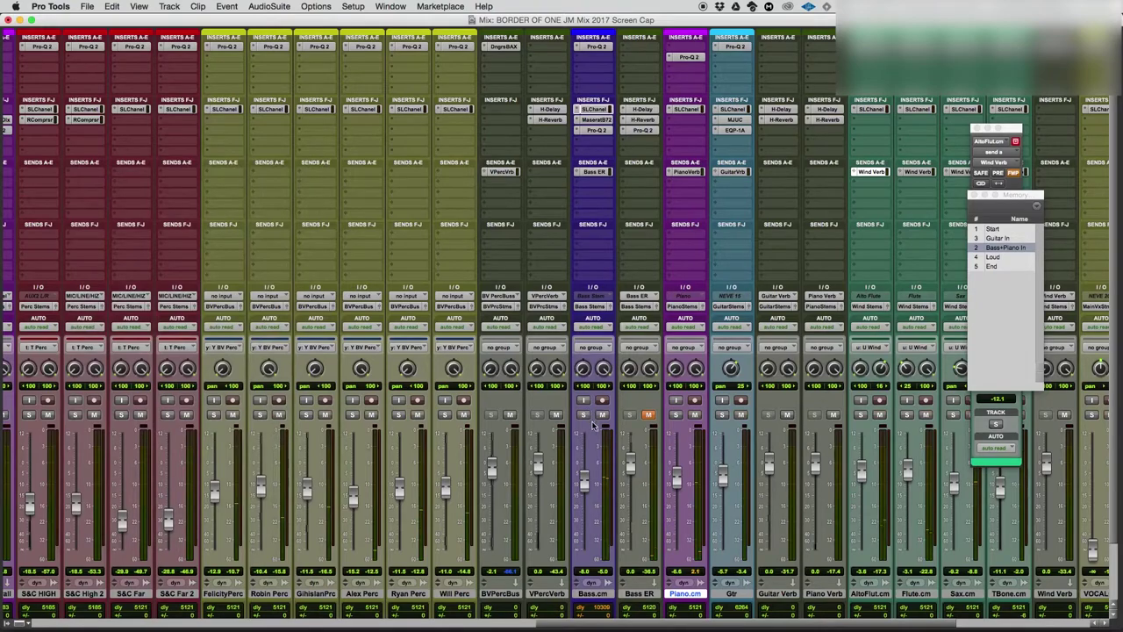
{"action": "mouse_move", "coordinate": [649, 621]}
{"action": "left_mouse_down"}
{"action": "mouse_move", "coordinate": [733, 623]}
{"action": "mouse_move", "coordinate": [652, 626]}
{"action": "left_mouse_up"}
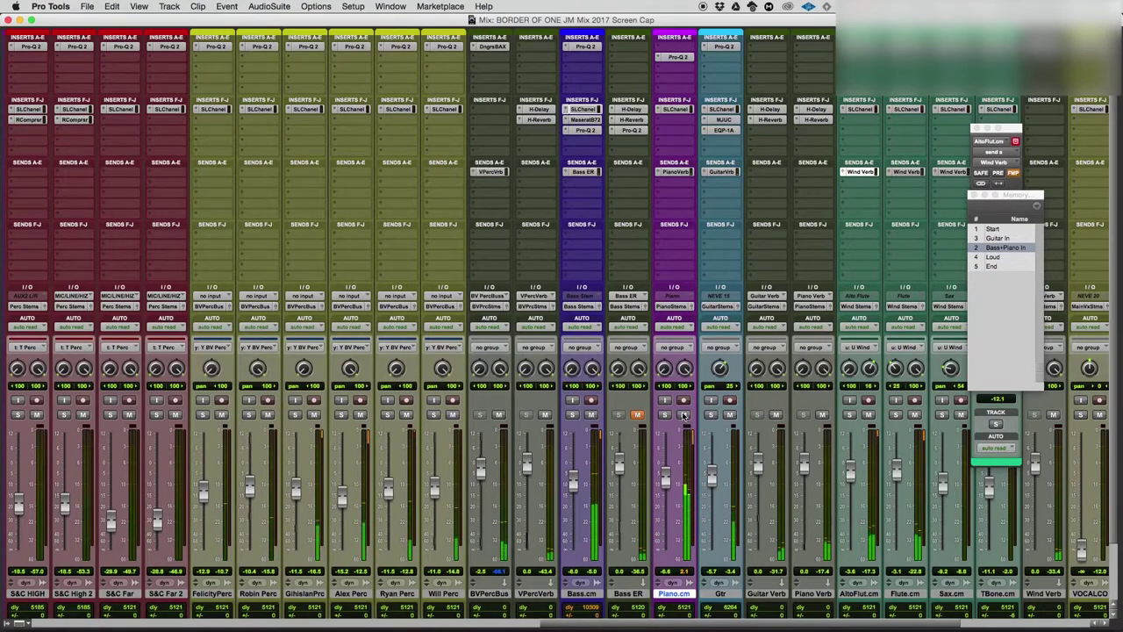
Step: Pull the Piano.cm volume automation line down in the Edit window, then return to the mixer
{"action": "key", "text": "super+equal"}
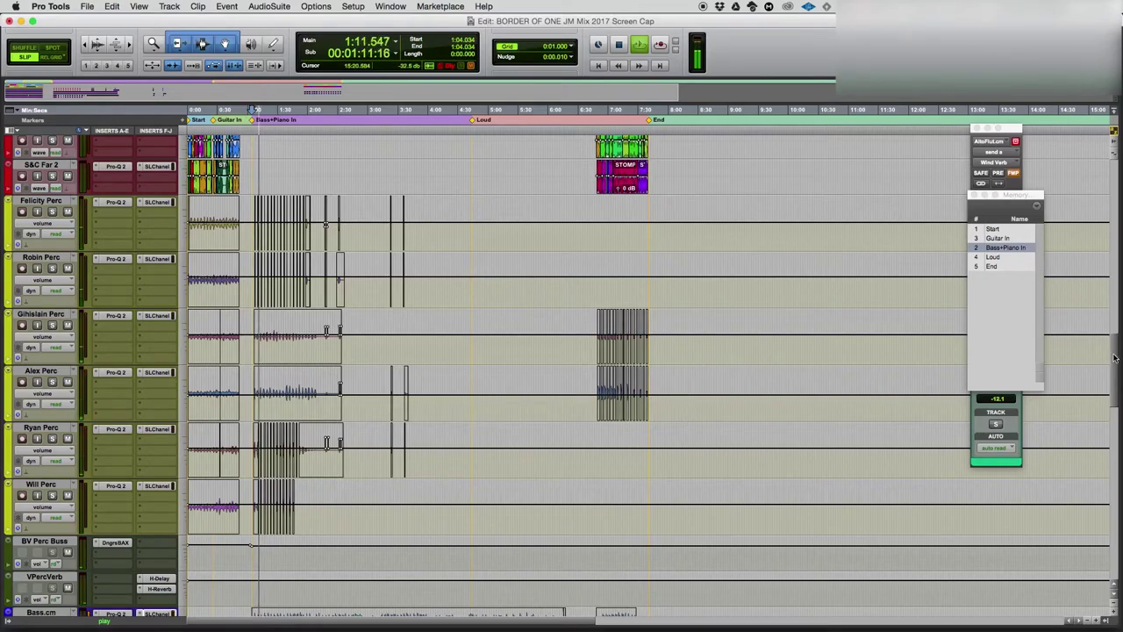
{"action": "scroll", "coordinate": [1114, 357], "scroll_direction": "down", "scroll_amount": 10}
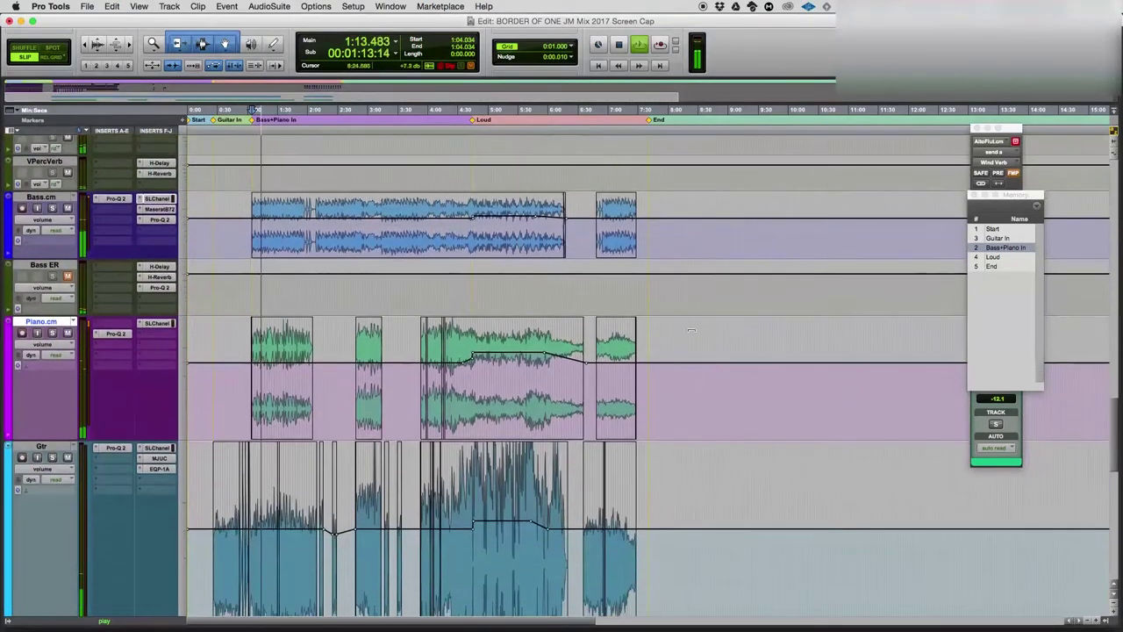
{"action": "left_click_drag", "start_coordinate": [681, 360], "coordinate": [679, 361]}
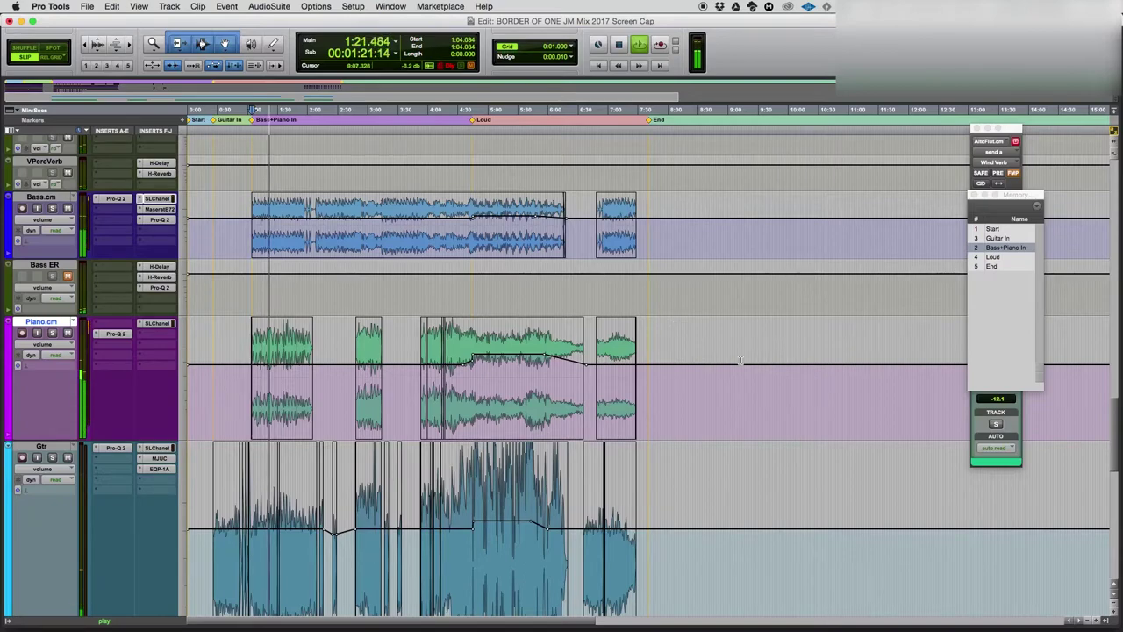
{"action": "left_click_drag", "start_coordinate": [740, 360], "coordinate": [668, 413]}
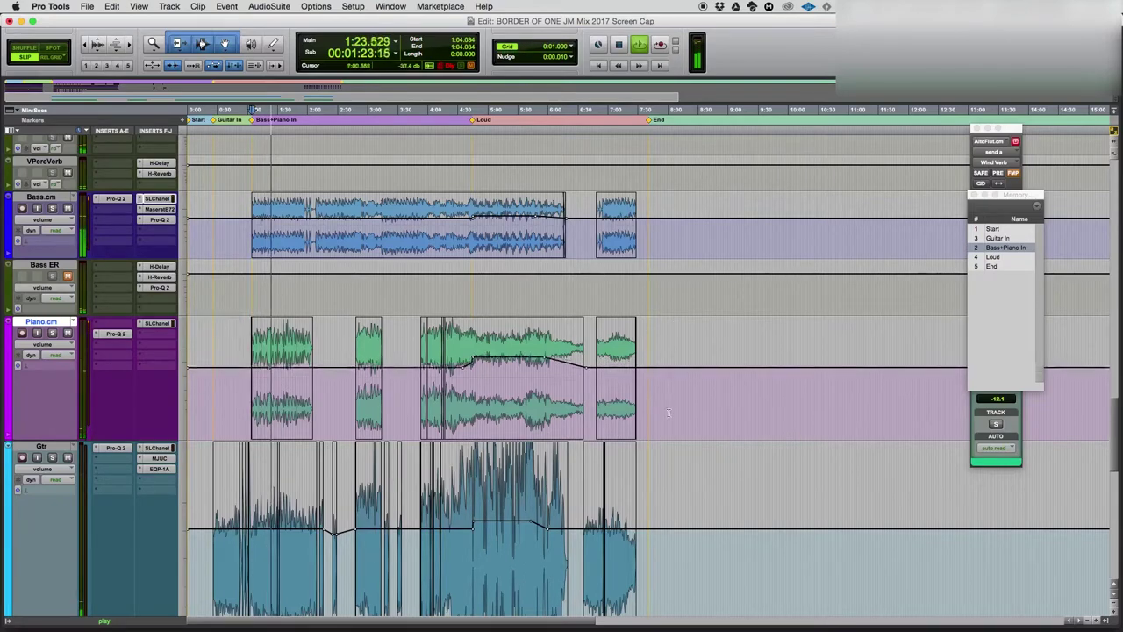
{"action": "key", "text": "super+equal"}
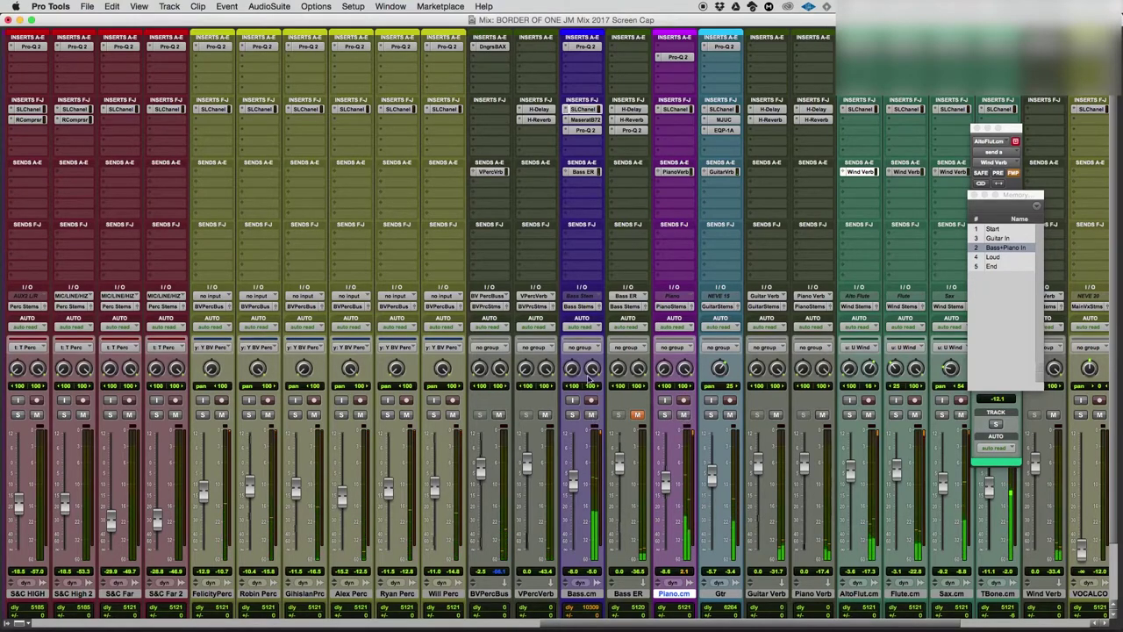
{"action": "left_click", "coordinate": [588, 111], "text": "super"}
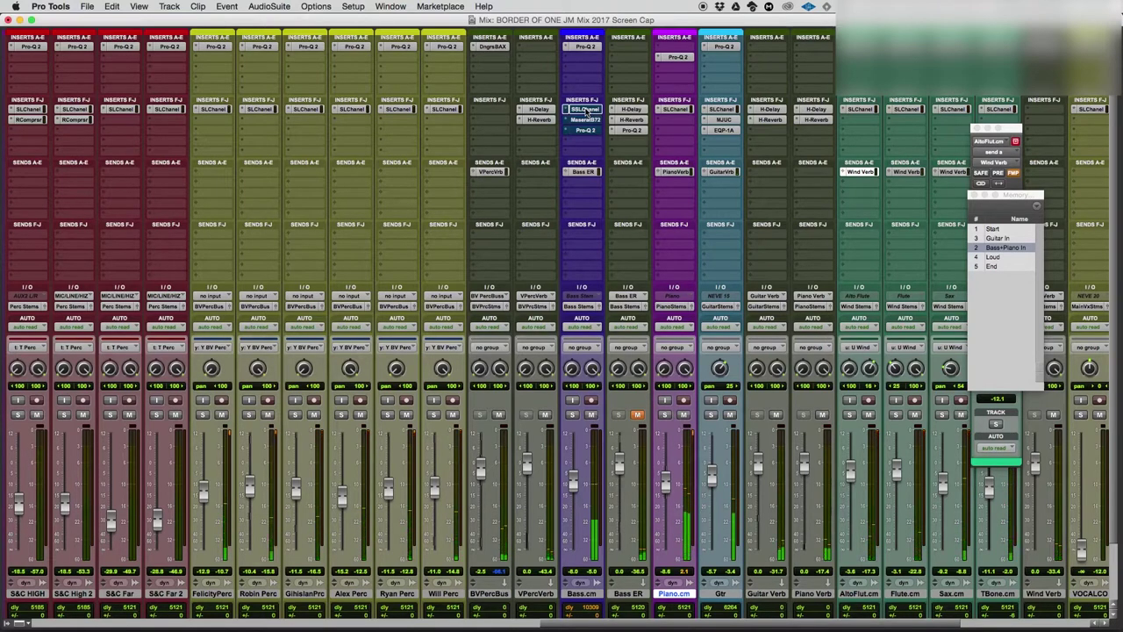
{"action": "left_click", "coordinate": [586, 111], "text": "super"}
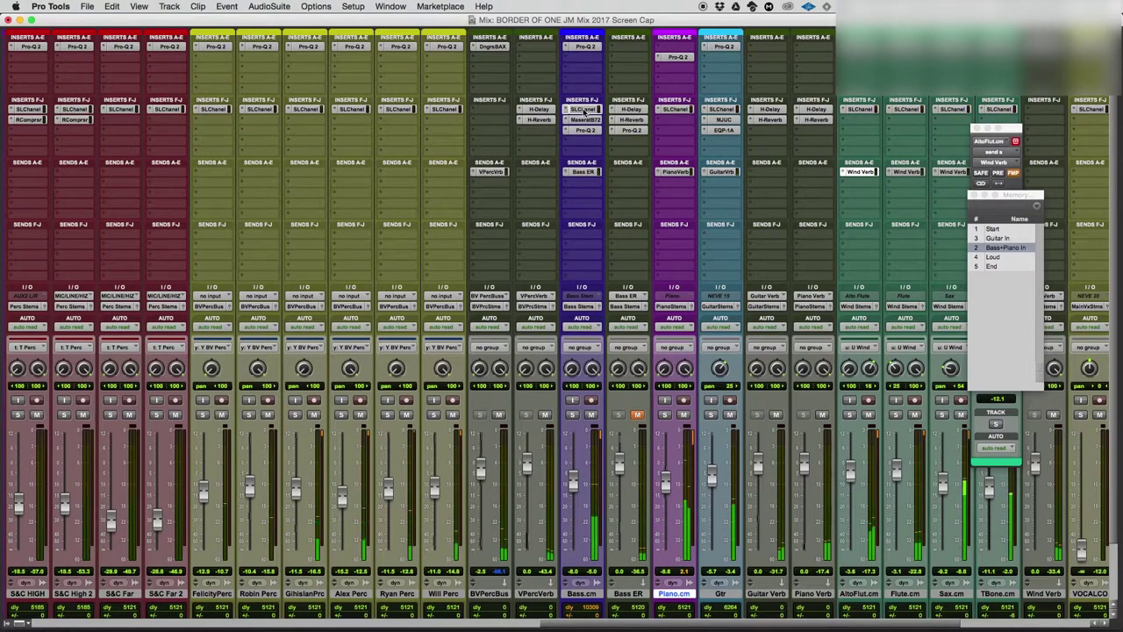
{"action": "left_click_drag", "start_coordinate": [590, 624], "coordinate": [580, 624]}
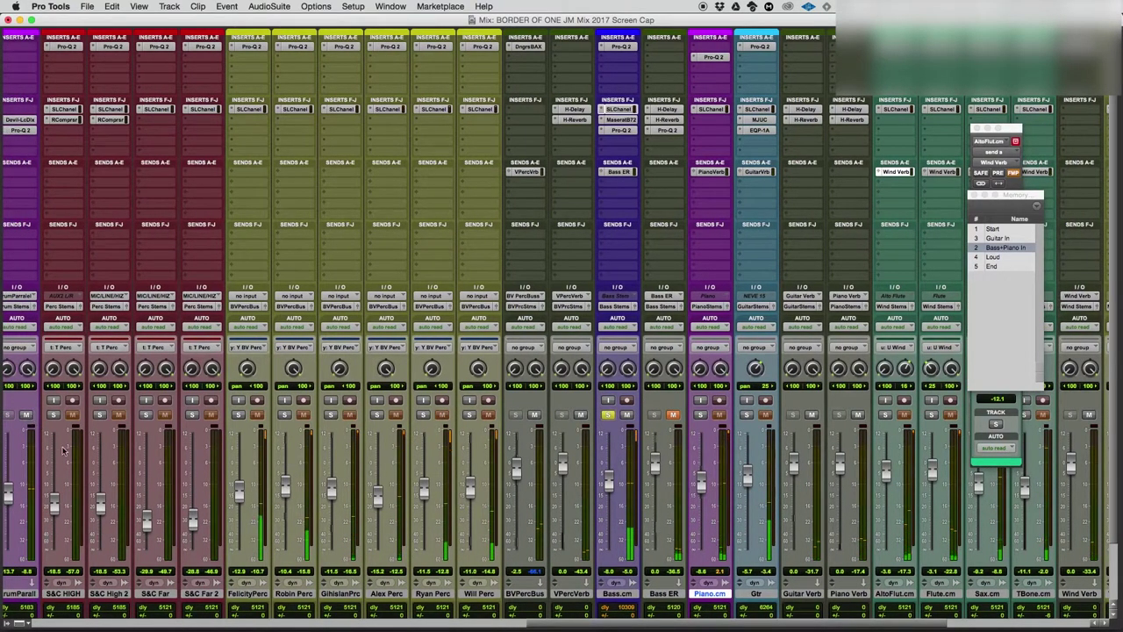
Step: Briefly solo and then unsolo the Ovrhds.cm track
{"action": "left_click_drag", "start_coordinate": [496, 623], "coordinate": [395, 619]}
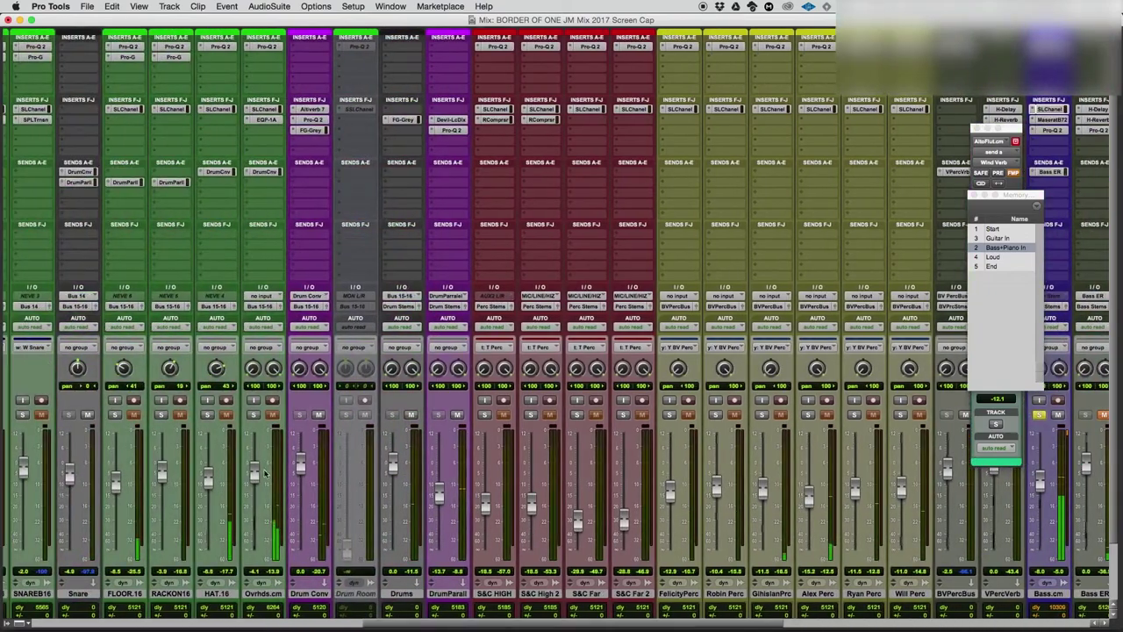
{"action": "left_click", "coordinate": [253, 416]}
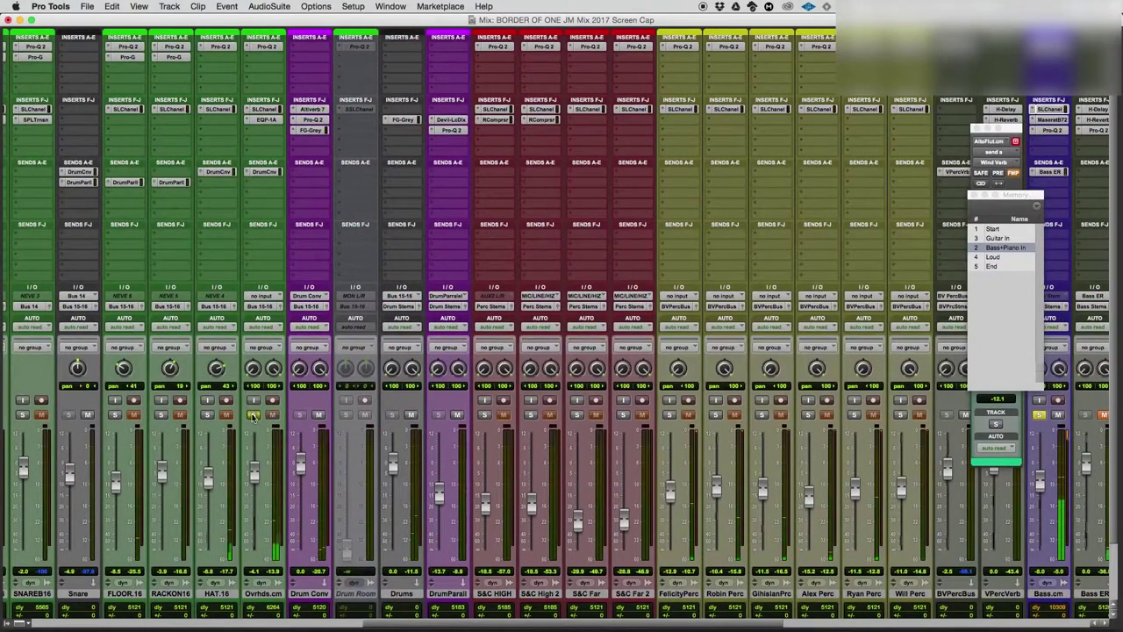
{"action": "left_click", "coordinate": [253, 415]}
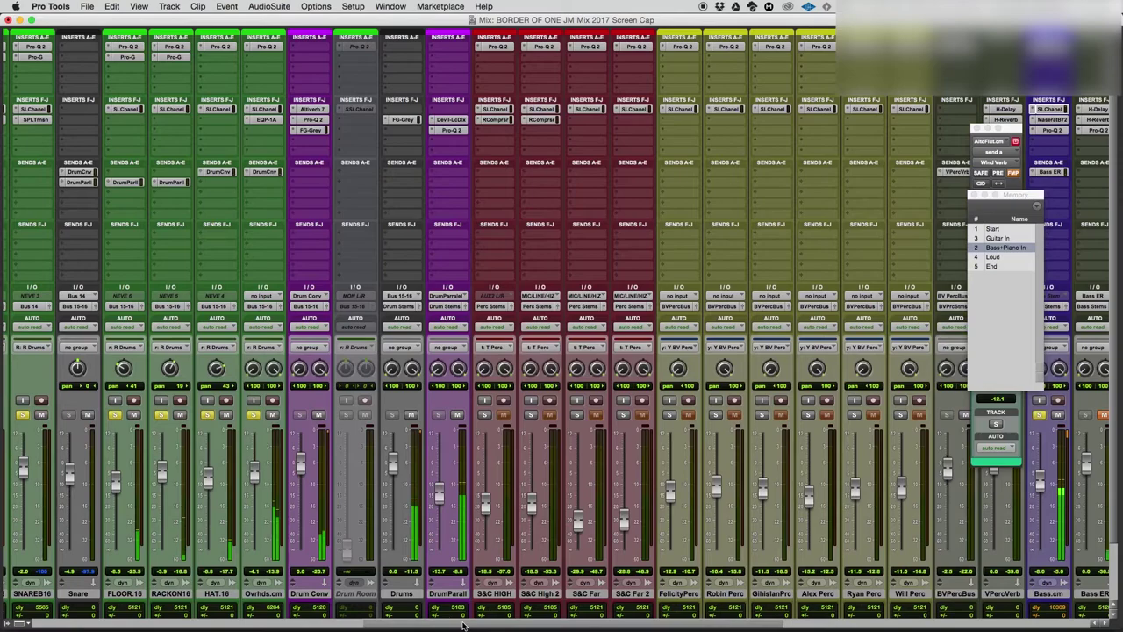
Step: Open the MaseratiB72 insert on Bass.cm, still set to the DI bass type
{"action": "left_click_drag", "start_coordinate": [457, 627], "coordinate": [584, 626]}
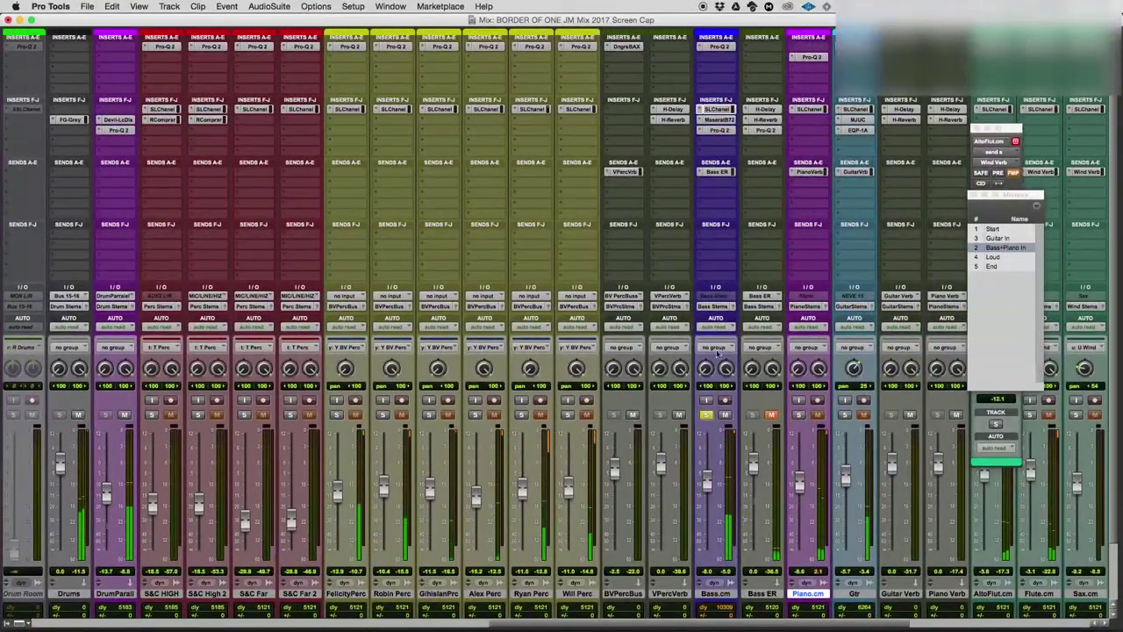
{"action": "left_click", "coordinate": [722, 111]}
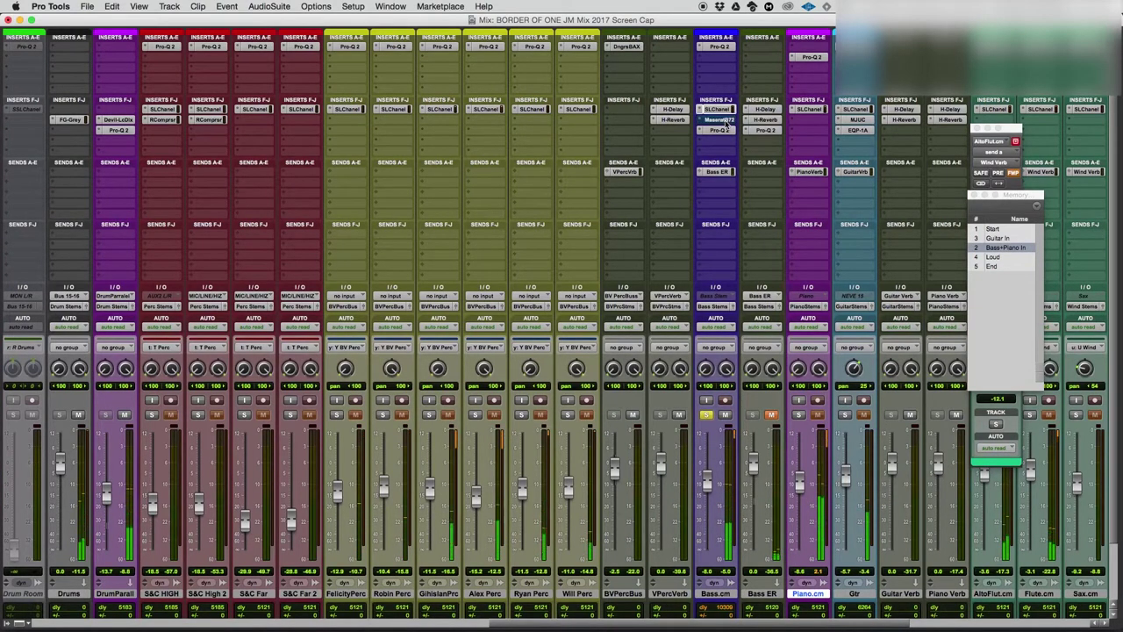
{"action": "left_click", "coordinate": [724, 120]}
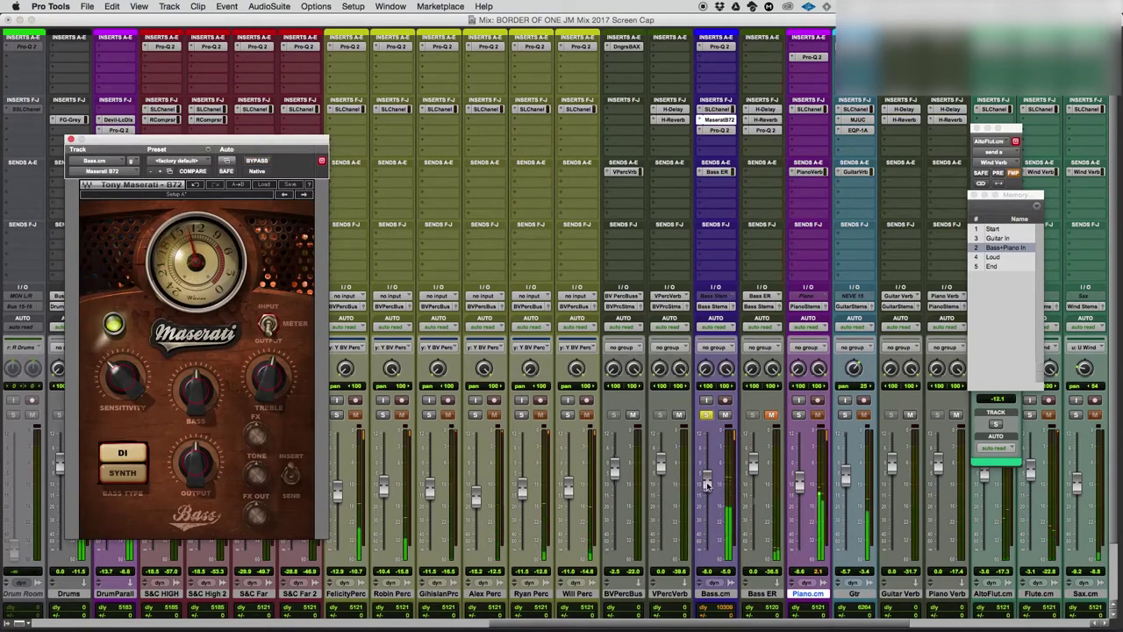
Step: Raise the Bass.cm fader from -8.0 to -7.0 dB, then bypass-compare Pro-Q 2 and MaseratiB72
{"action": "left_click_drag", "start_coordinate": [707, 485], "coordinate": [709, 481]}
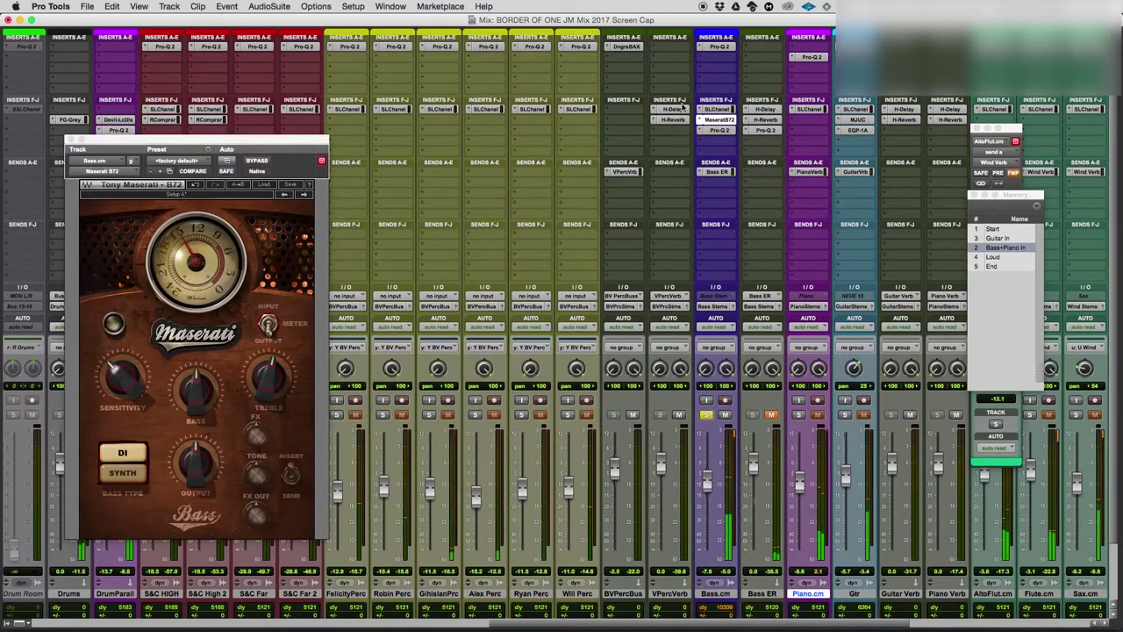
{"action": "left_click", "coordinate": [724, 50], "text": "super"}
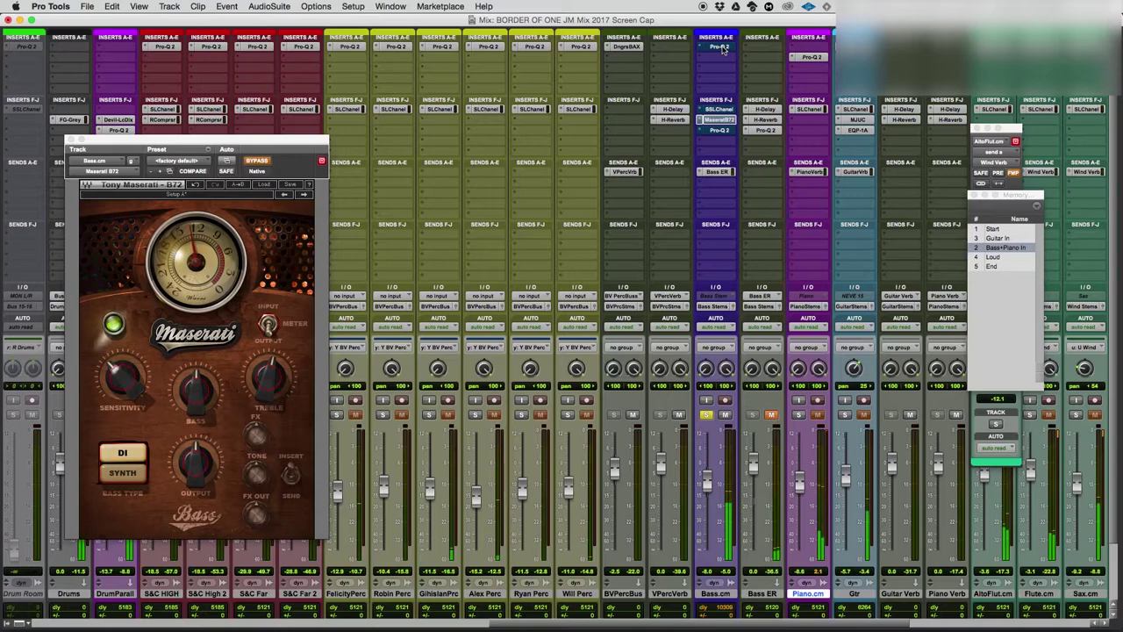
{"action": "left_click", "coordinate": [721, 49], "text": "super"}
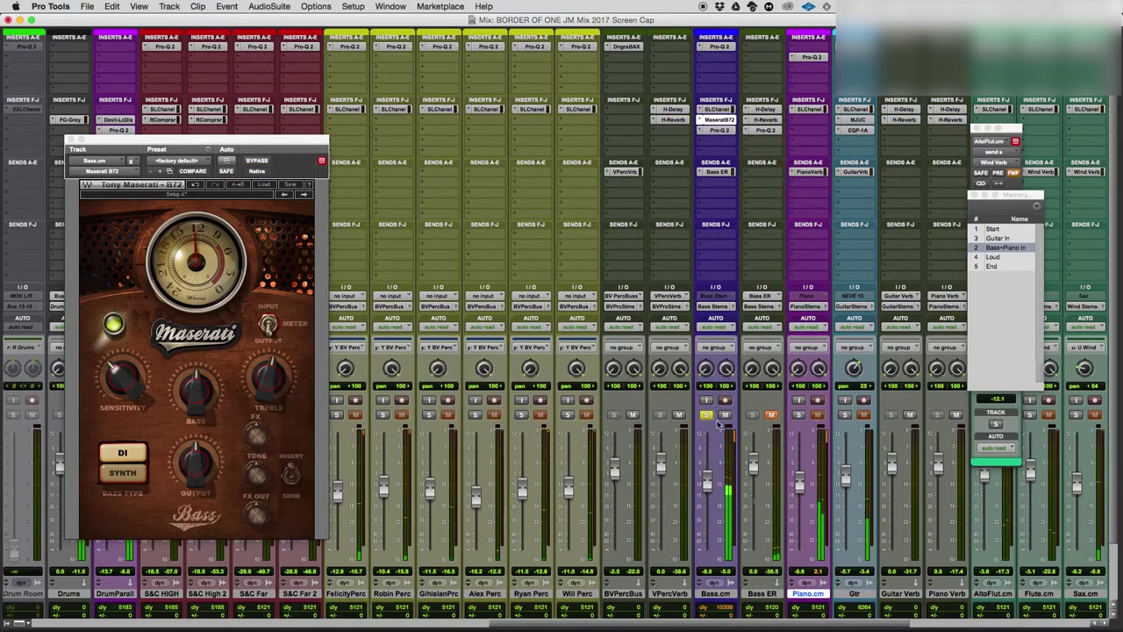